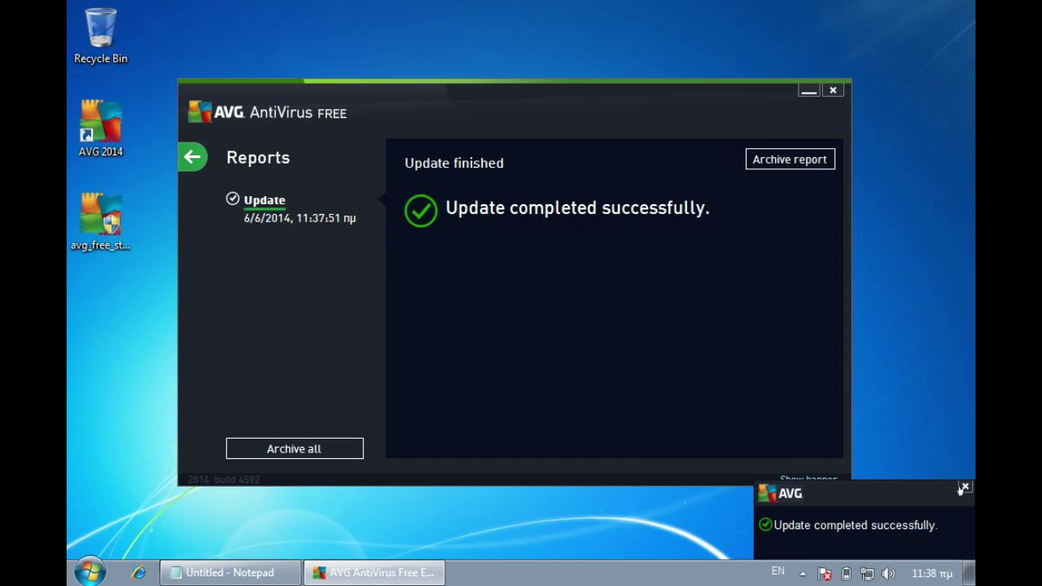
Dismiss the update notification and archive all AVG reports
left_click(963, 488)
left_click_drag(705, 95, 748, 75)
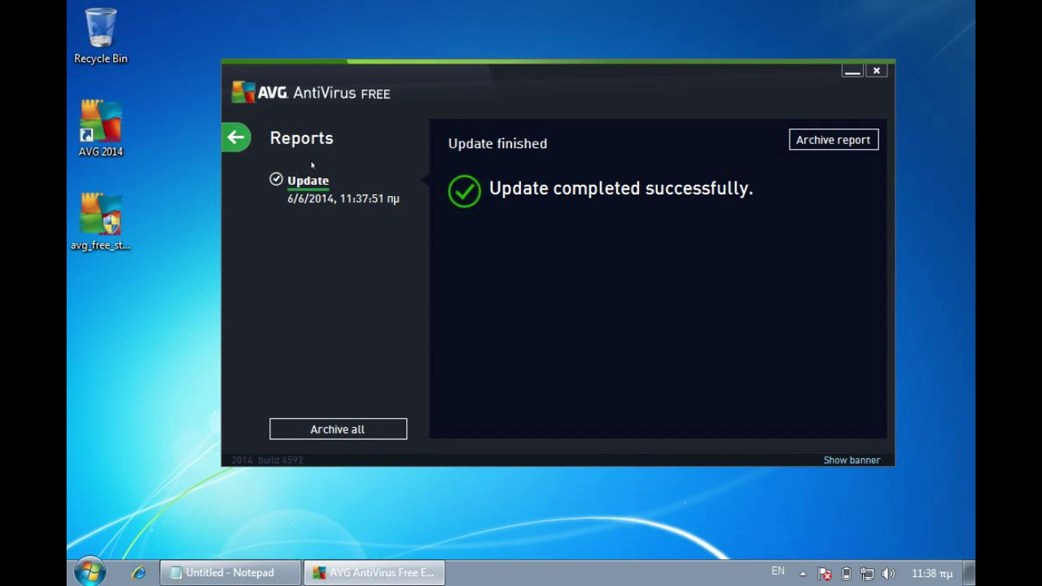
left_click(363, 429)
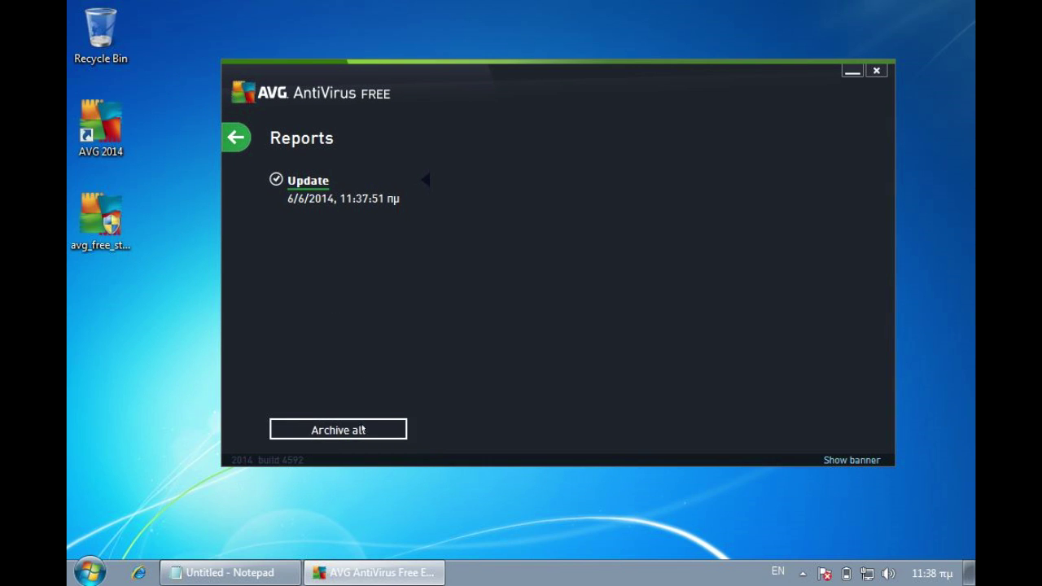
left_click_drag(409, 70, 381, 87)
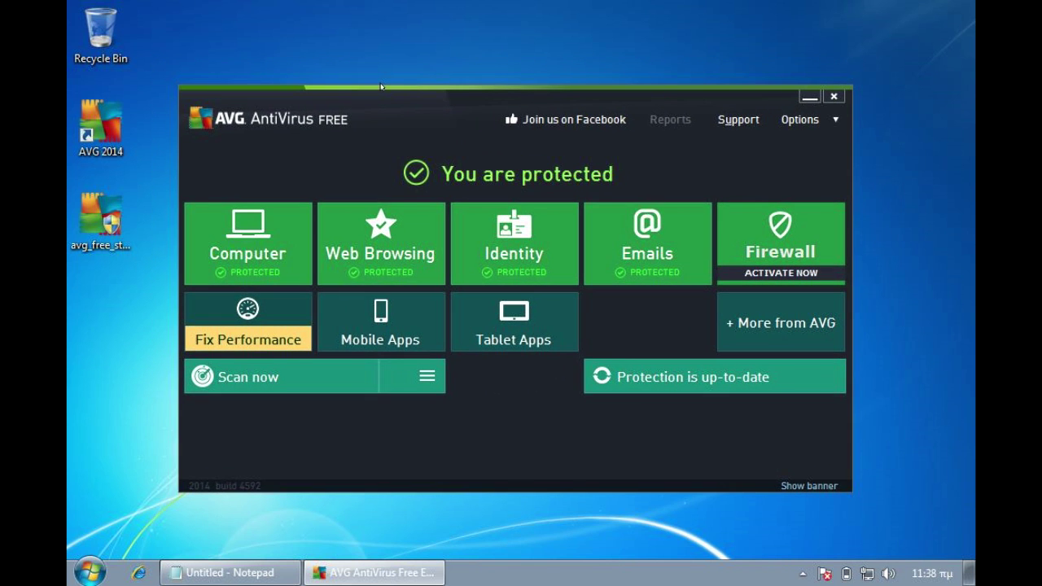
mouse_move(248, 244)
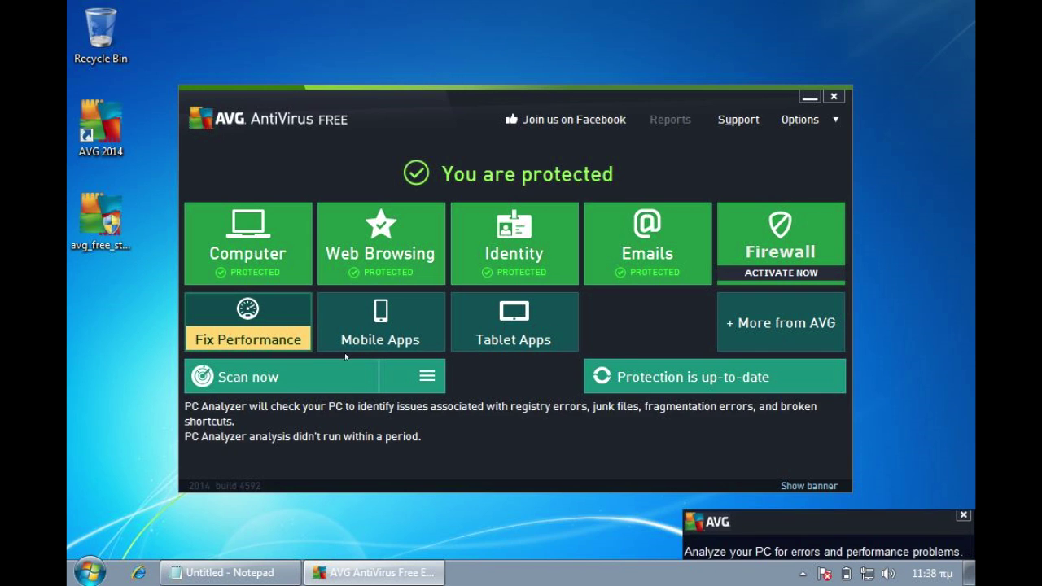
left_click(963, 485)
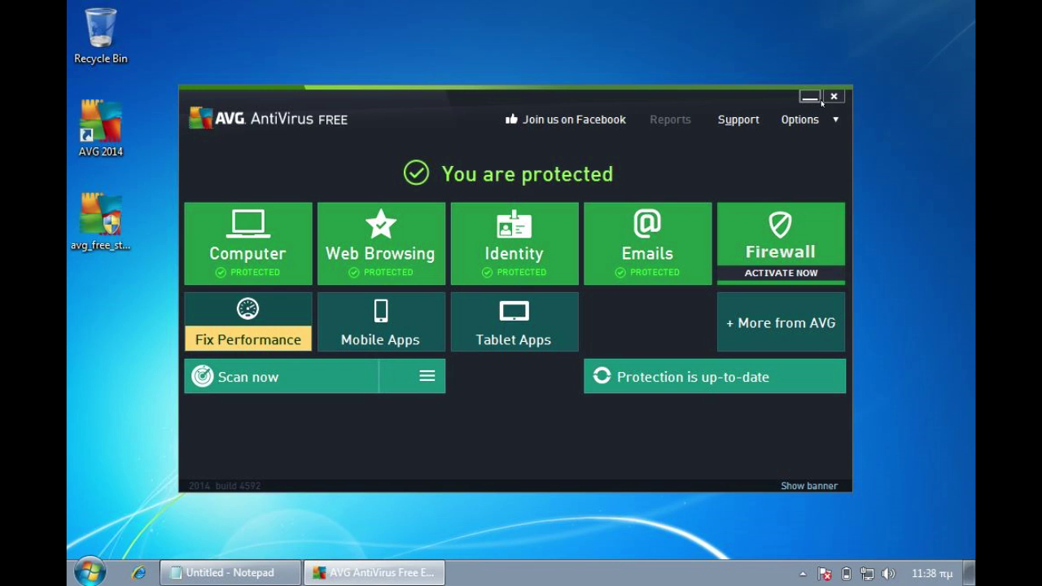
left_click(802, 120)
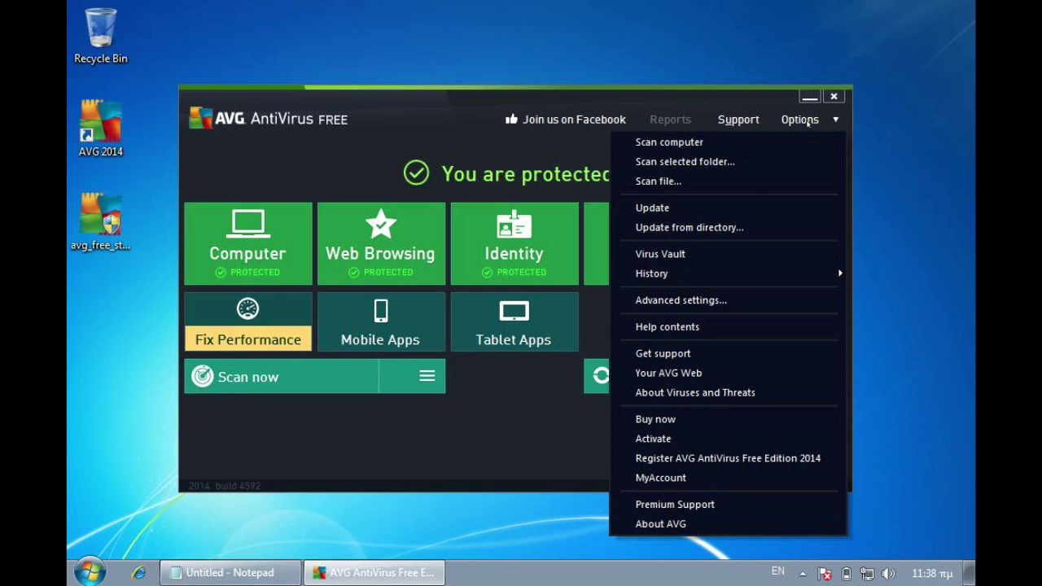
left_click(548, 94)
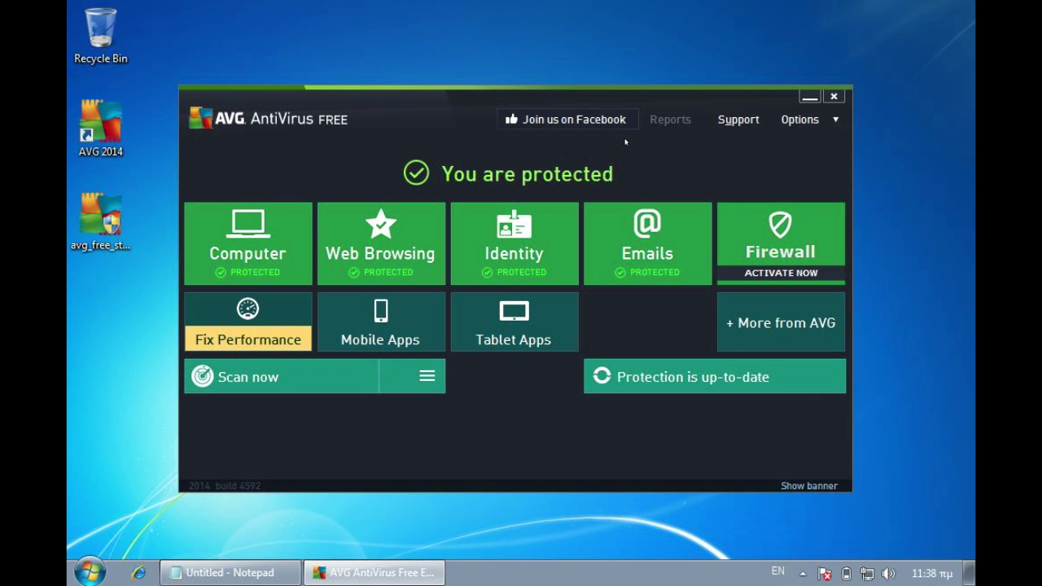
left_click(378, 246)
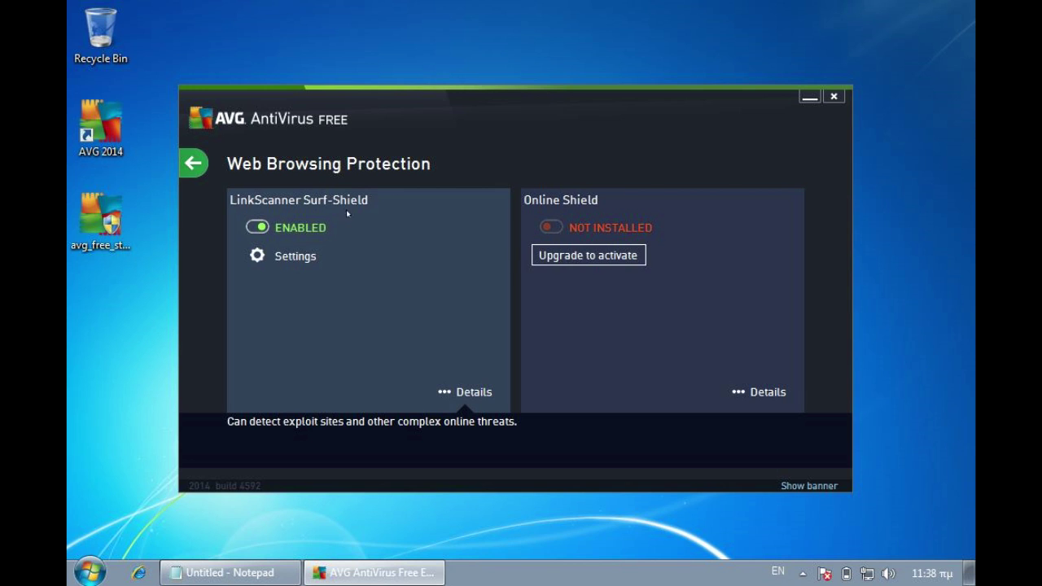
left_click(192, 163)
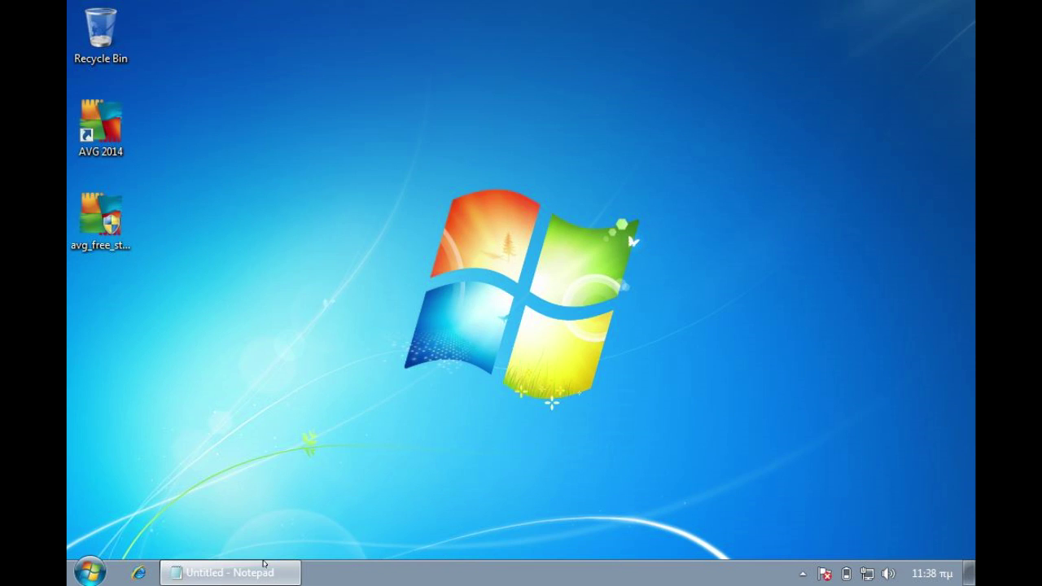
Paste the five sample download links into Notepad, then minimize it
left_click(263, 563)
type("46.22.166.103/a2.exe  46.22.166.103/a1.exe  184.106.197.127/flashplayer.exe  obession.co.ua/loader2/loadit.exe  xvideos.wz.sk/videos/Play_Video2507_Setup.exe")
left_click_drag(400, 146, 407, 117)
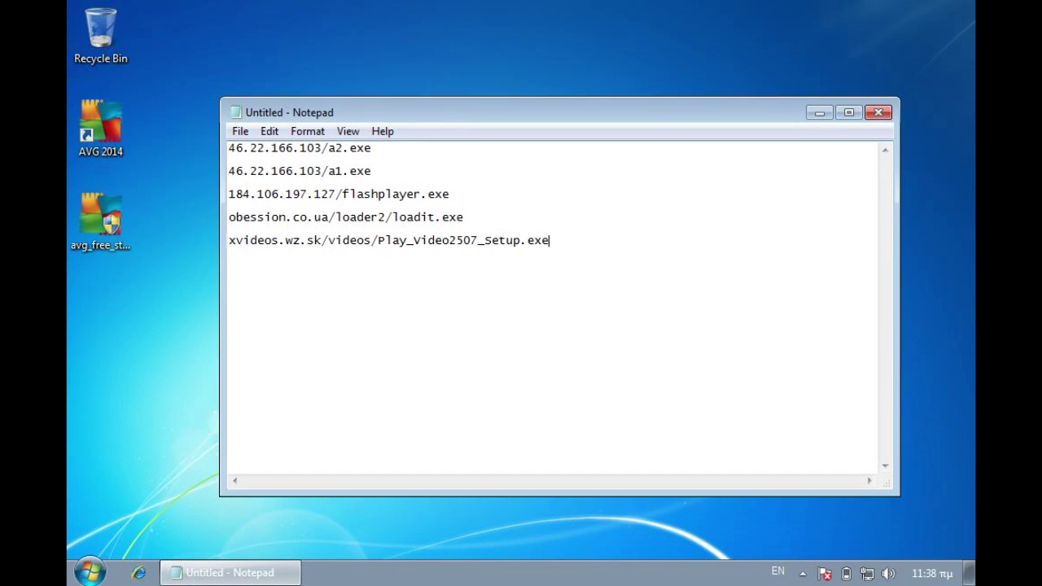
left_click(820, 114)
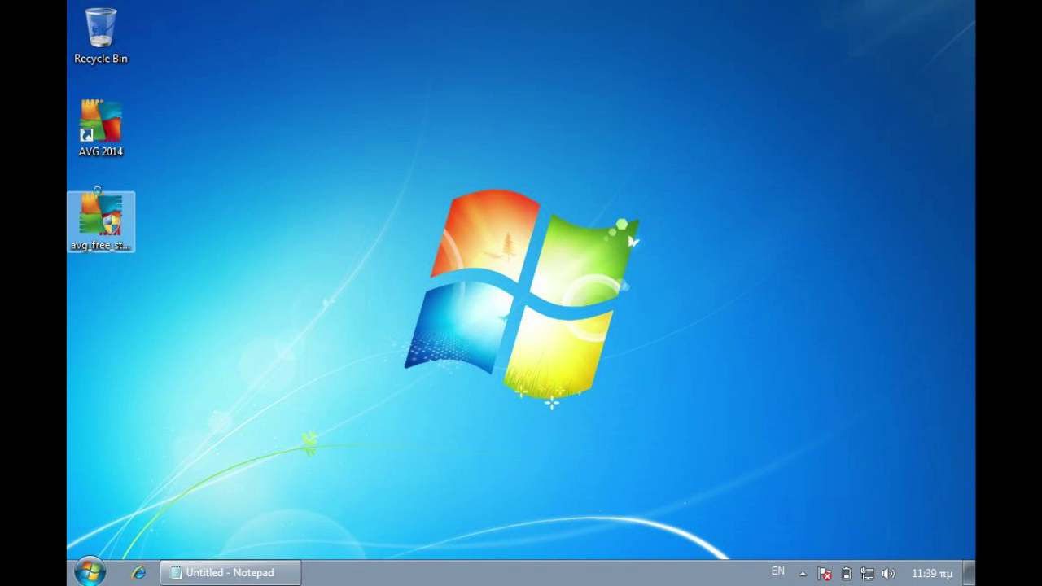
Check the AVG installer's file size in its Properties, then bring Notepad back
right_click(105, 198)
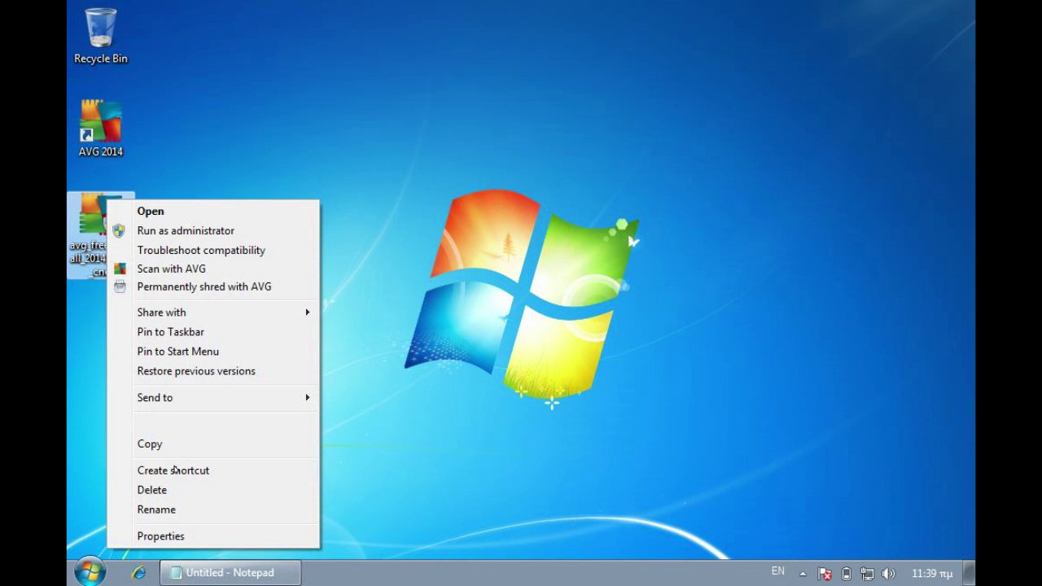
left_click(165, 536)
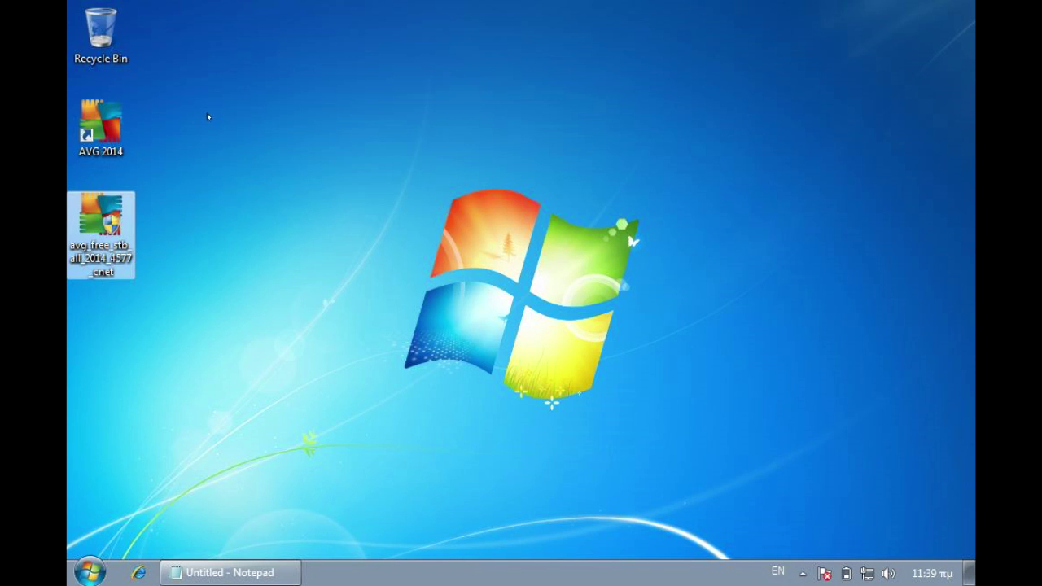
left_click_drag(212, 98, 363, 78)
left_click_drag(348, 274, 379, 274)
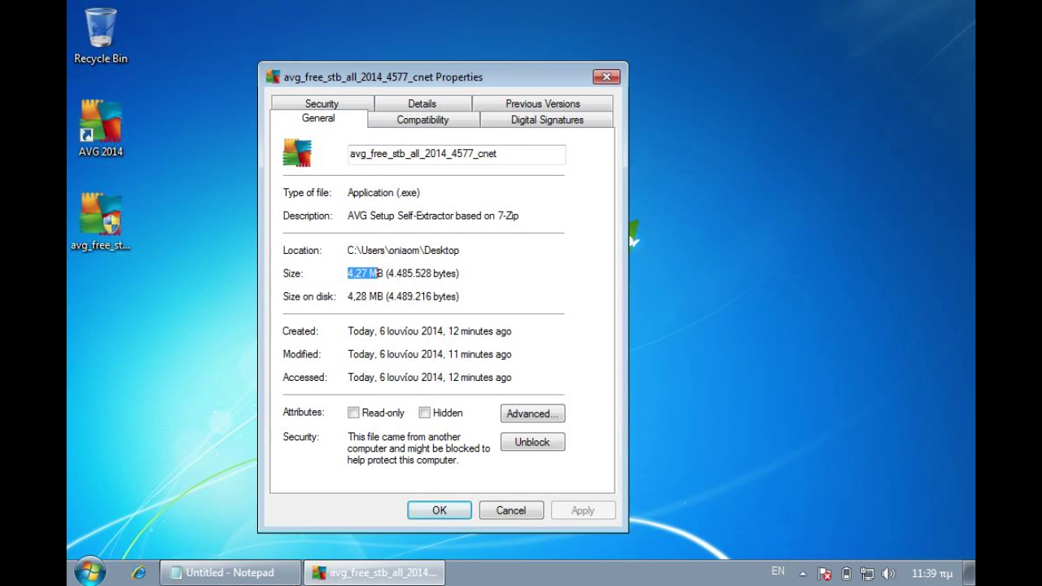
left_click(378, 273)
left_click(507, 510)
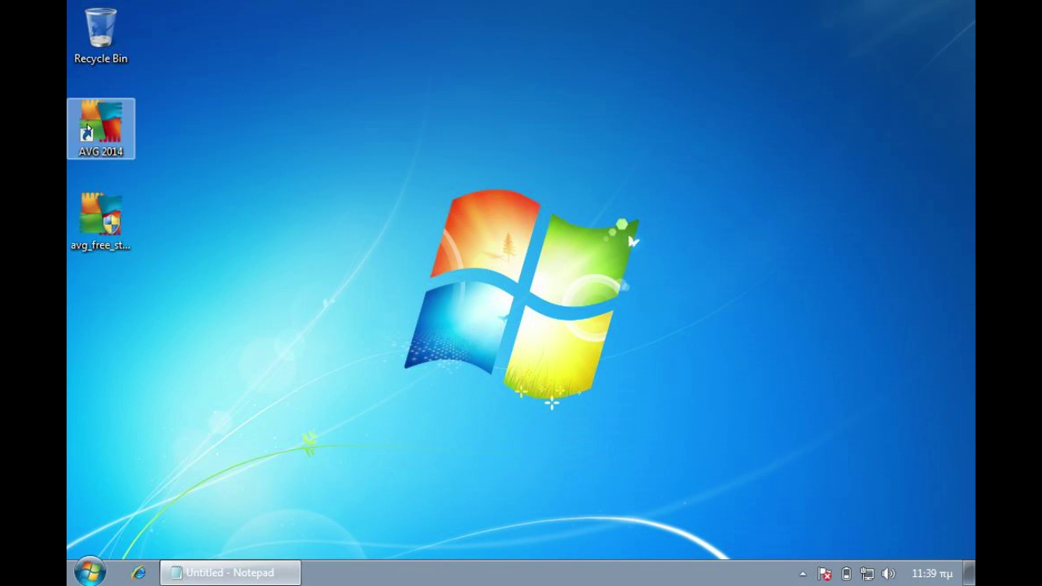
mouse_move(230, 572)
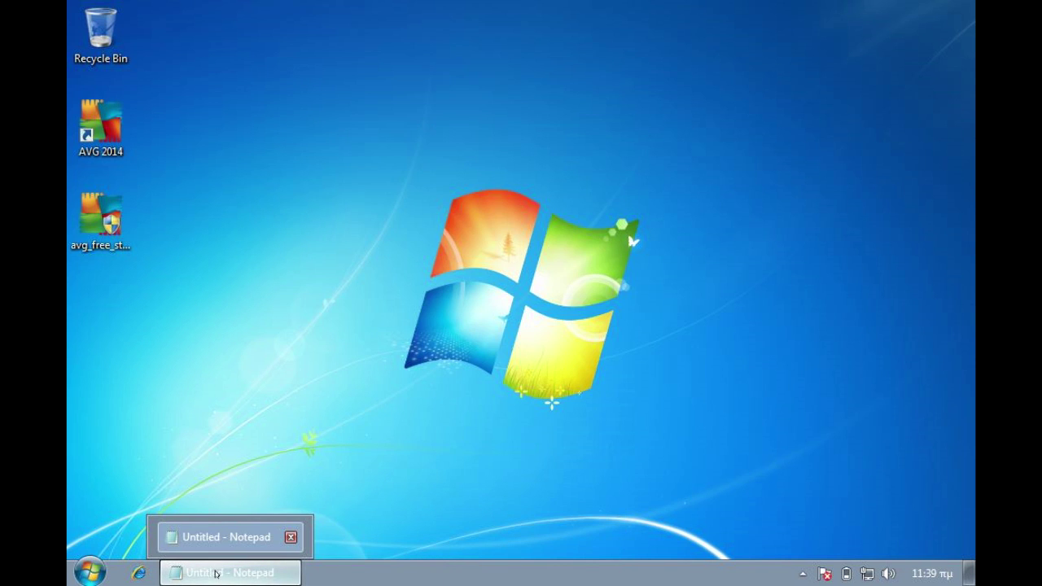
left_click(241, 569)
left_click(135, 572)
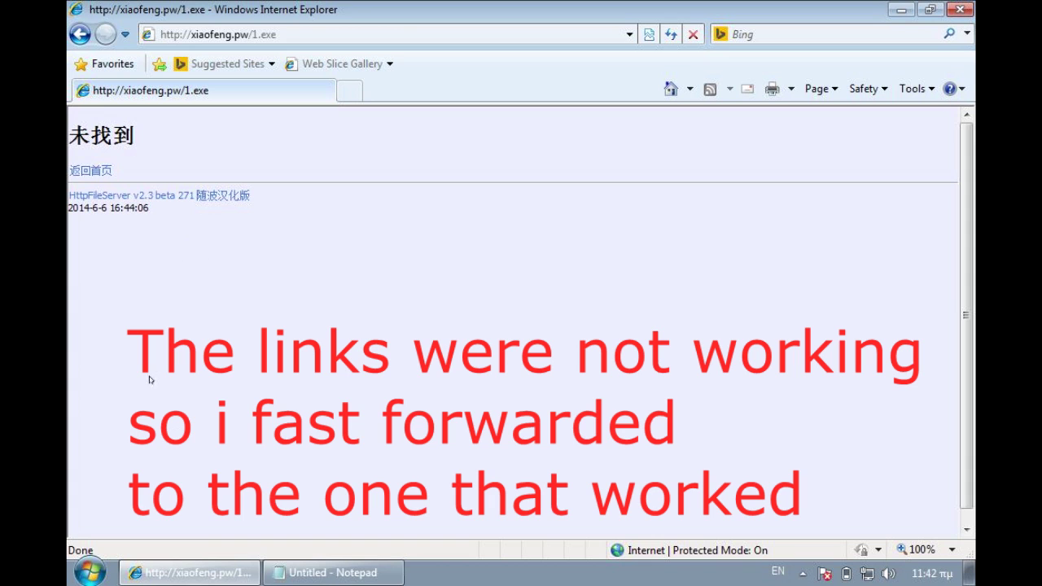
Load the dl69.blacksunn.info/tmps.exe link from Notepad in Internet Explorer
left_click(273, 564)
left_click(205, 167)
key("shift+End")
key("ctrl+c")
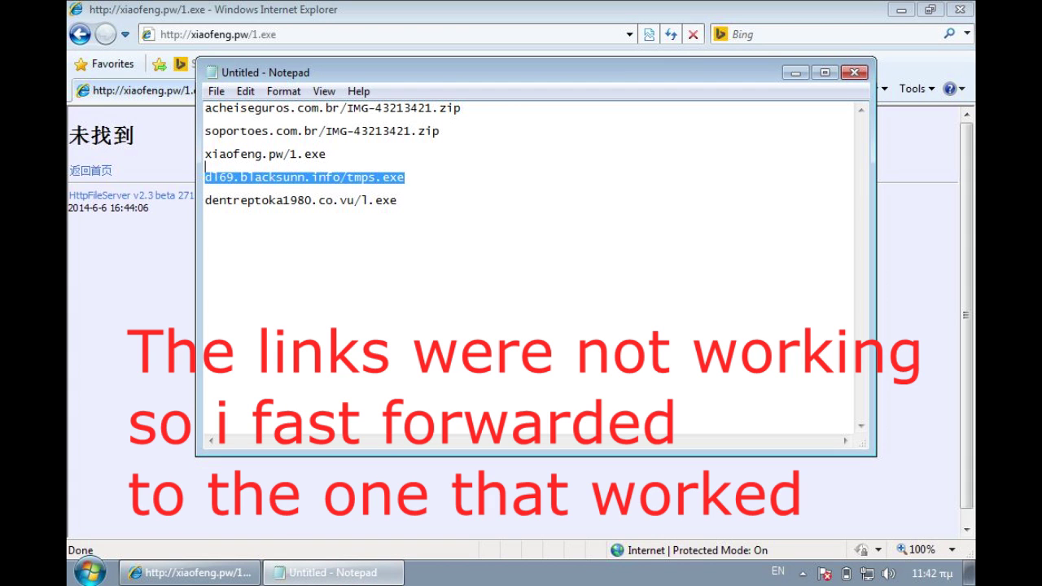
left_click(318, 34)
key("ctrl+v")
key("Return")
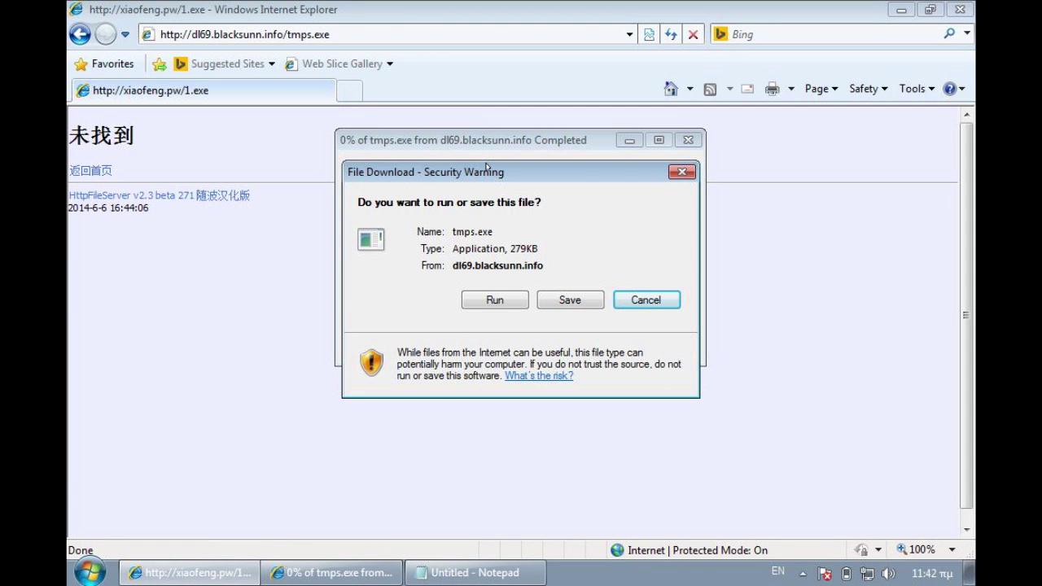
Run tmps.exe and let AVG remove the detected Trojan with Protect Me
left_click(498, 298)
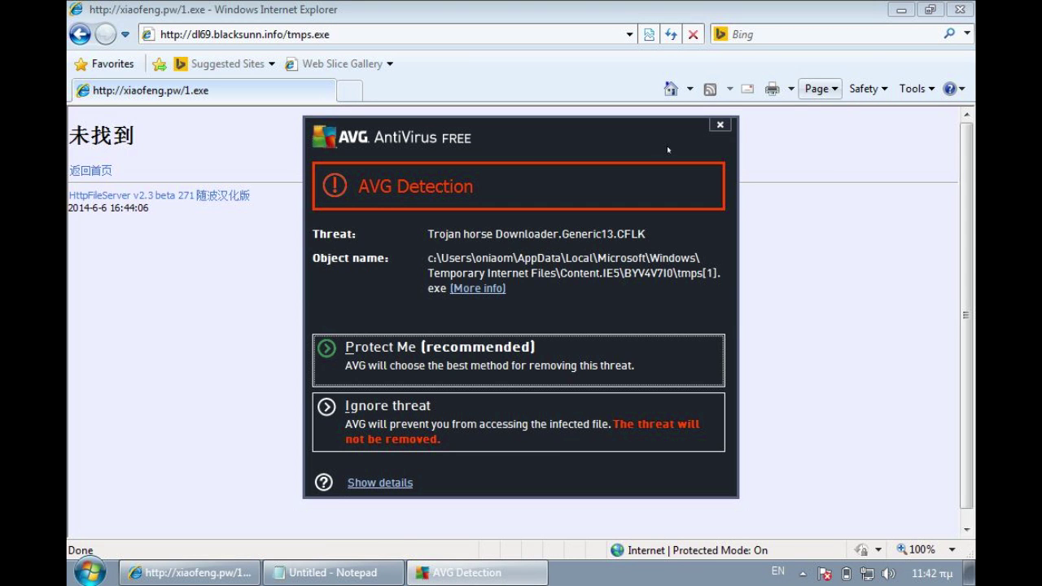
left_click_drag(565, 130, 662, 87)
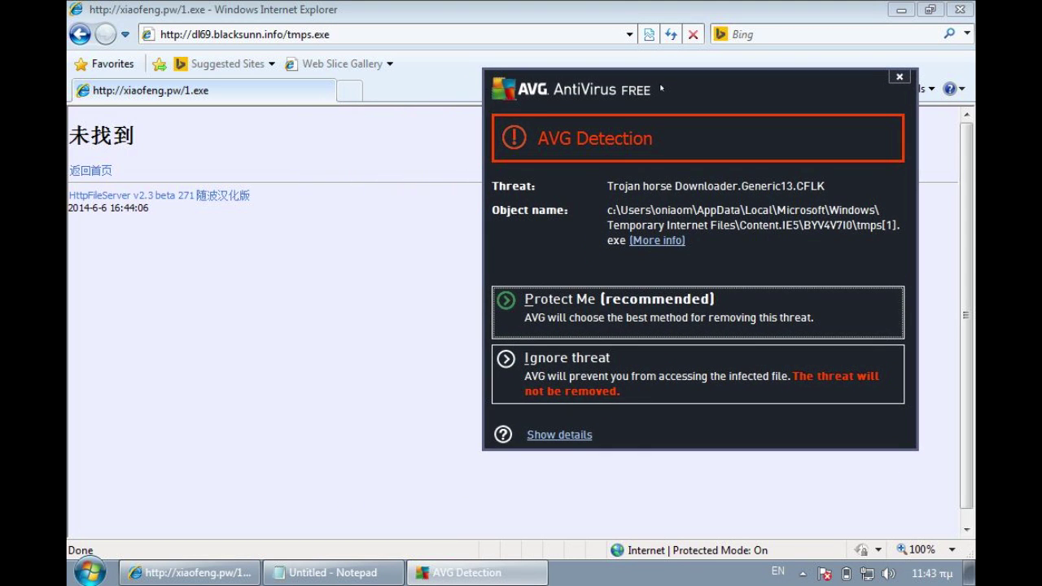
left_click(623, 313)
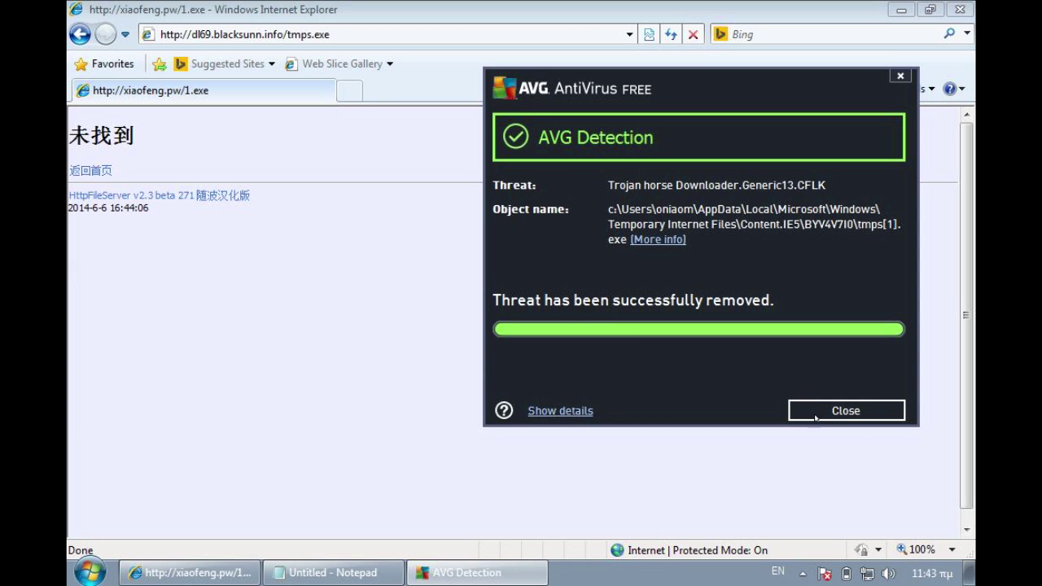
left_click(846, 411)
Mark tmps.exe as blocked in Notepad and delete the three already-tested links
left_click(350, 573)
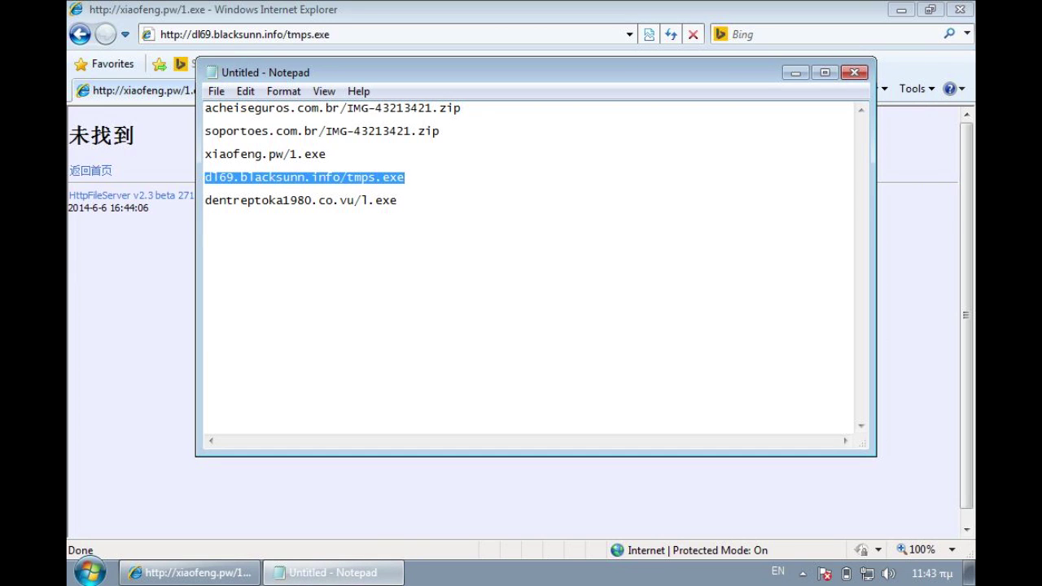
key("End")
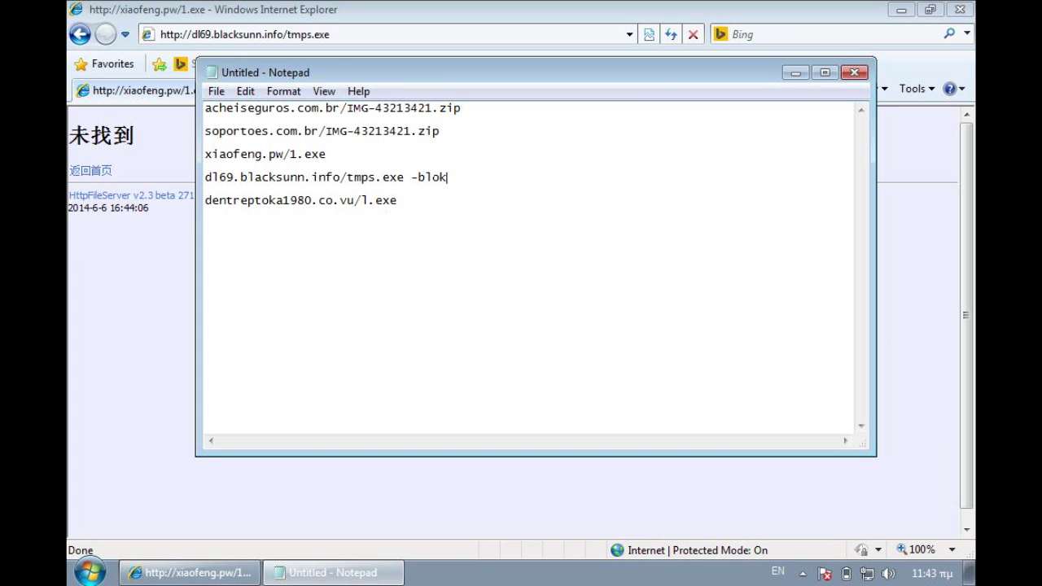
type("ked")
key("Up")
key("ctrl+shift+Home")
key("Delete")
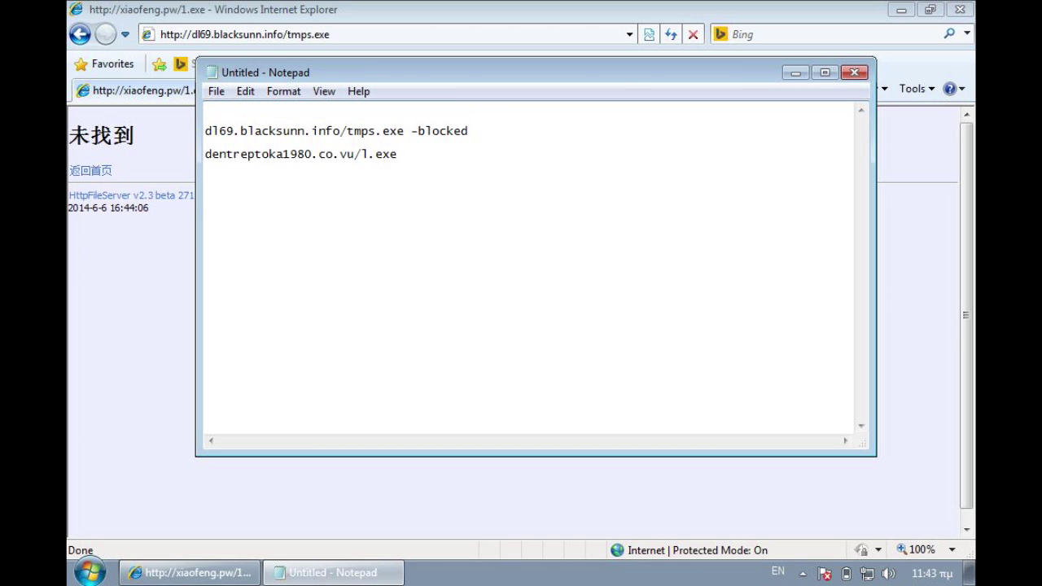
key("BackSpace")
mouse_move(398, 143)
left_mouse_down()
mouse_move(213, 144)
mouse_move(201, 154)
left_mouse_up()
key("ctrl+c")
Load and run dentreptoka1980.co.vu/l.exe, letting AVG remove the Win32/Cryptor threat
left_click(277, 34)
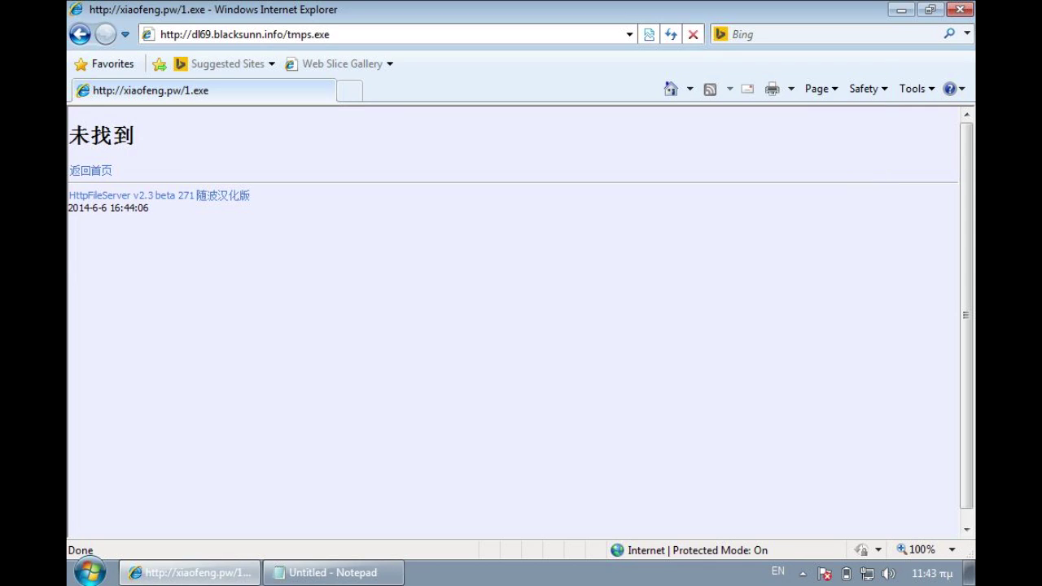
left_click(278, 35)
key("ctrl+v")
key("Return")
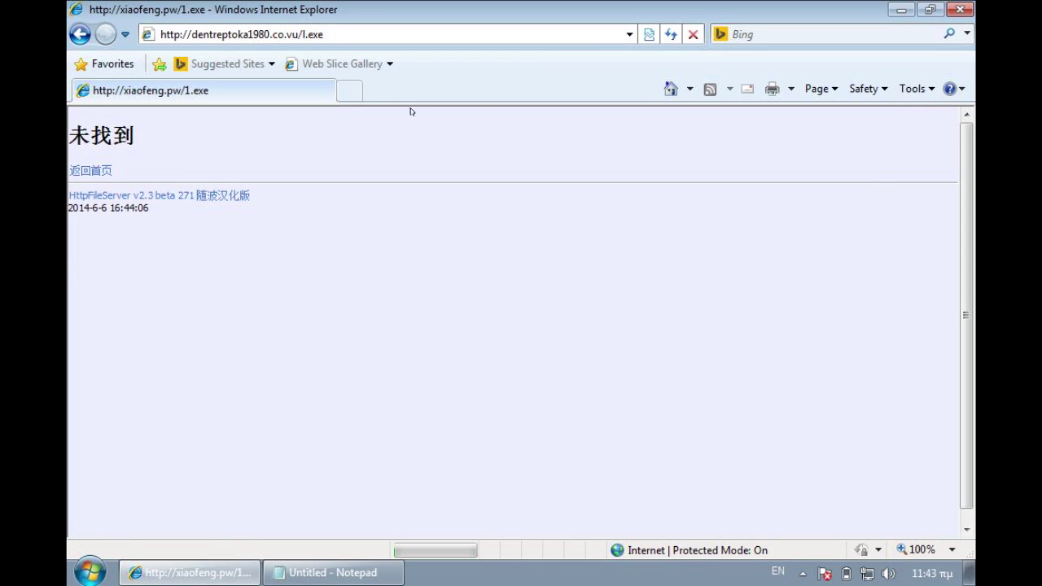
left_click(496, 300)
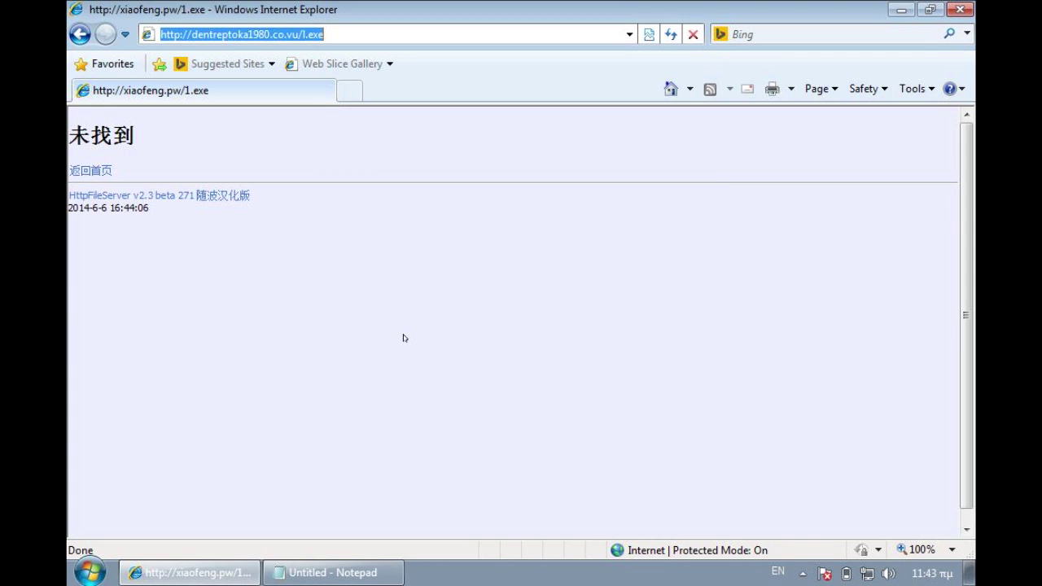
left_click_drag(496, 149, 507, 143)
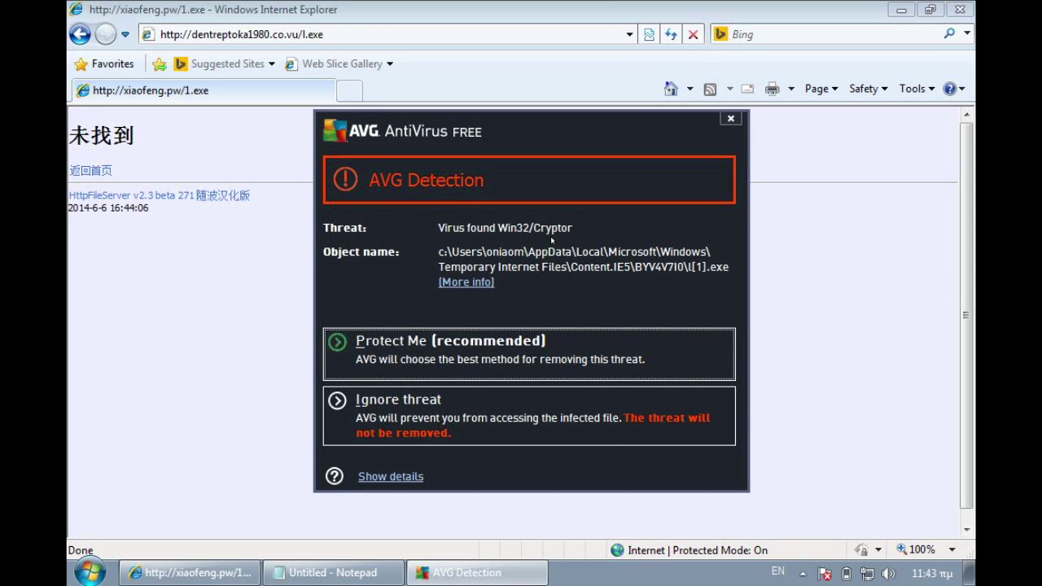
left_click(537, 343)
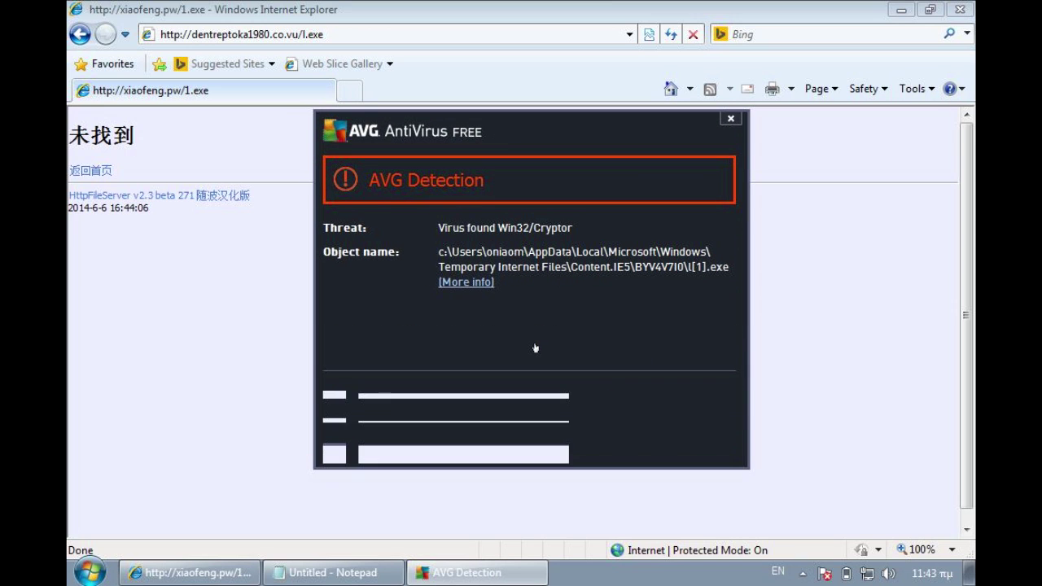
left_click(676, 454)
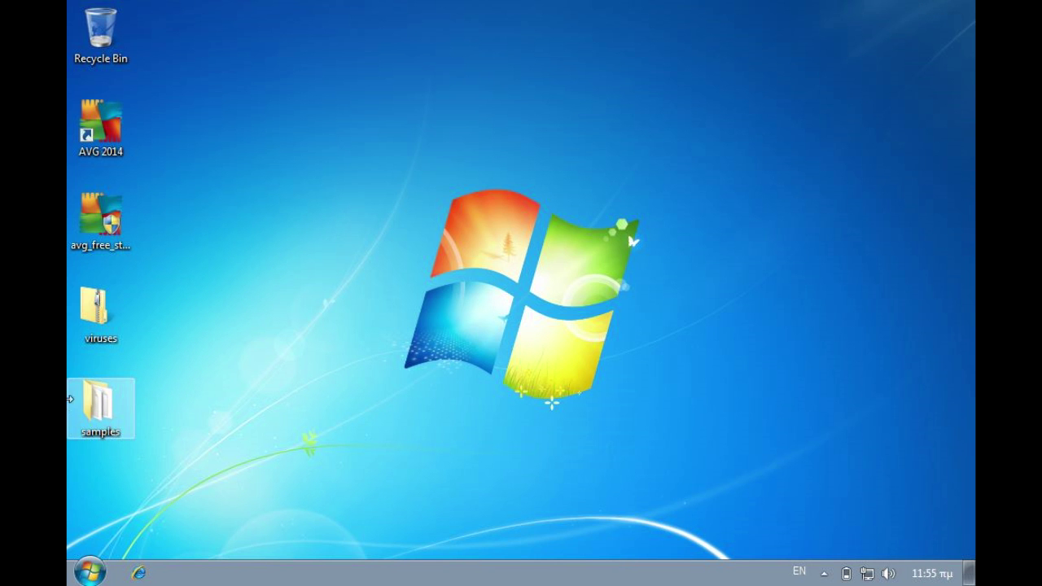
Start an AVG scan of the samples folder from its right-click menu
double_click(94, 401)
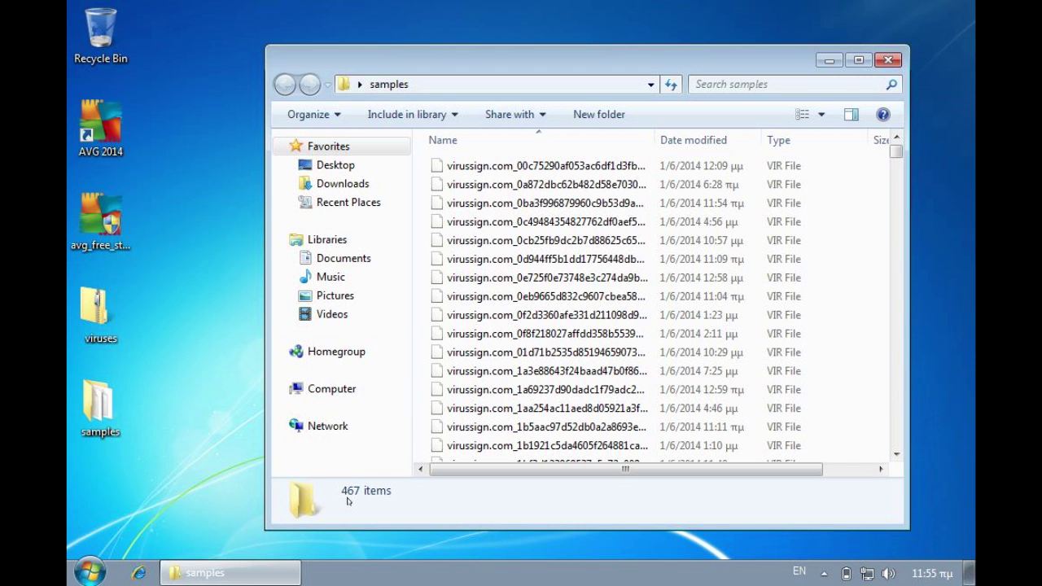
scroll(847, 244, "down", 3)
scroll(852, 202, "up", 3)
left_click_drag(891, 158, 362, 491)
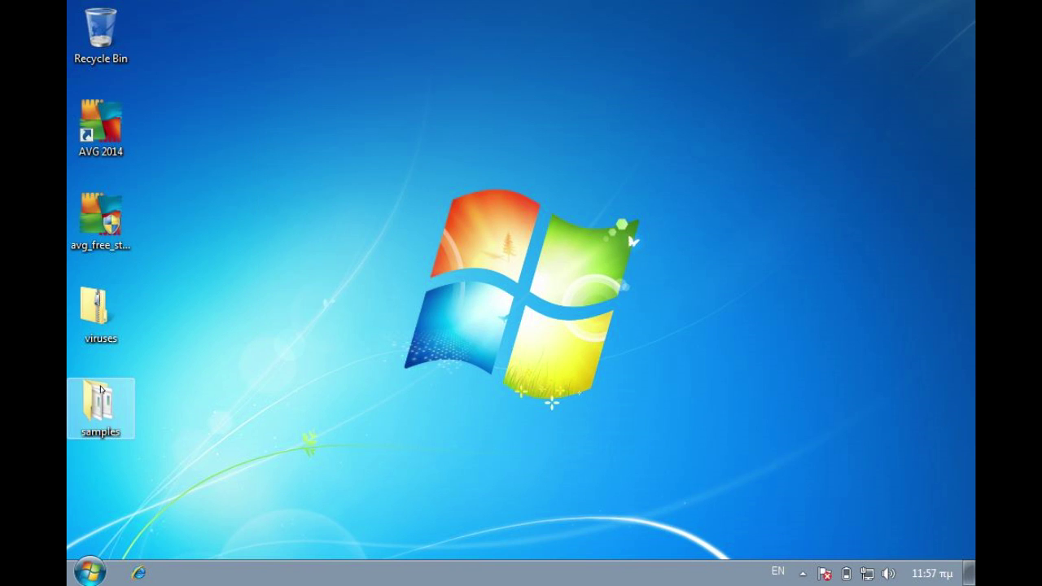
right_click(102, 387)
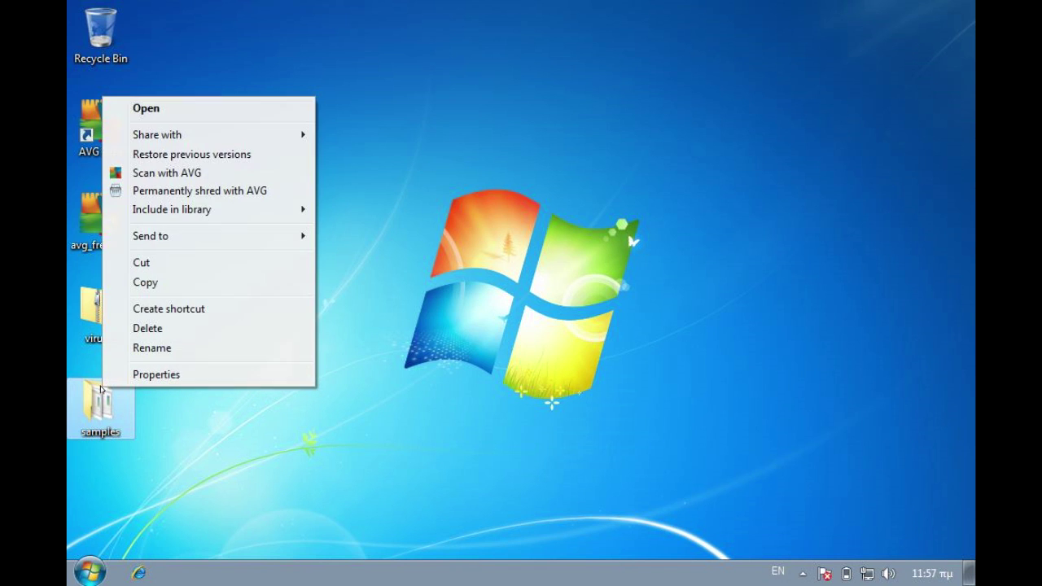
left_click(167, 173)
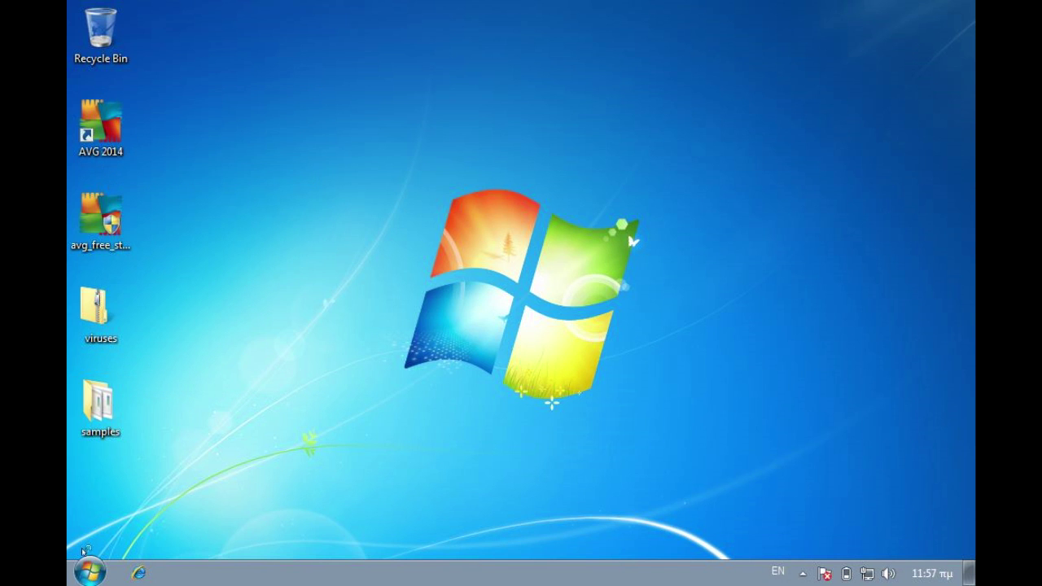
Launch Calculator, enter 466 as the total sample count, and return to the scan
left_click(82, 573)
type("cla")
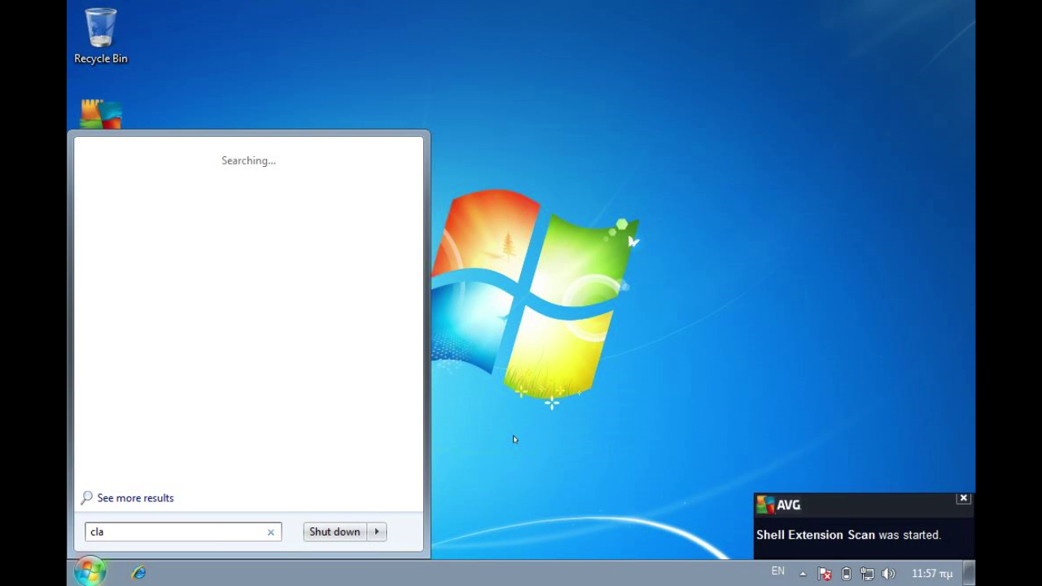
type("c")
type("lc")
key("Return")
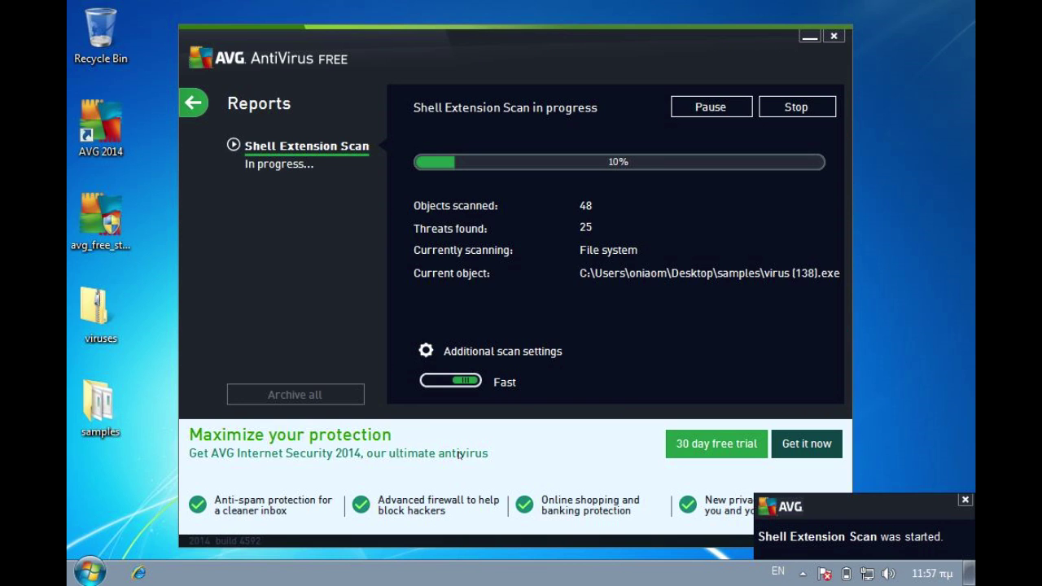
key("super")
type("c")
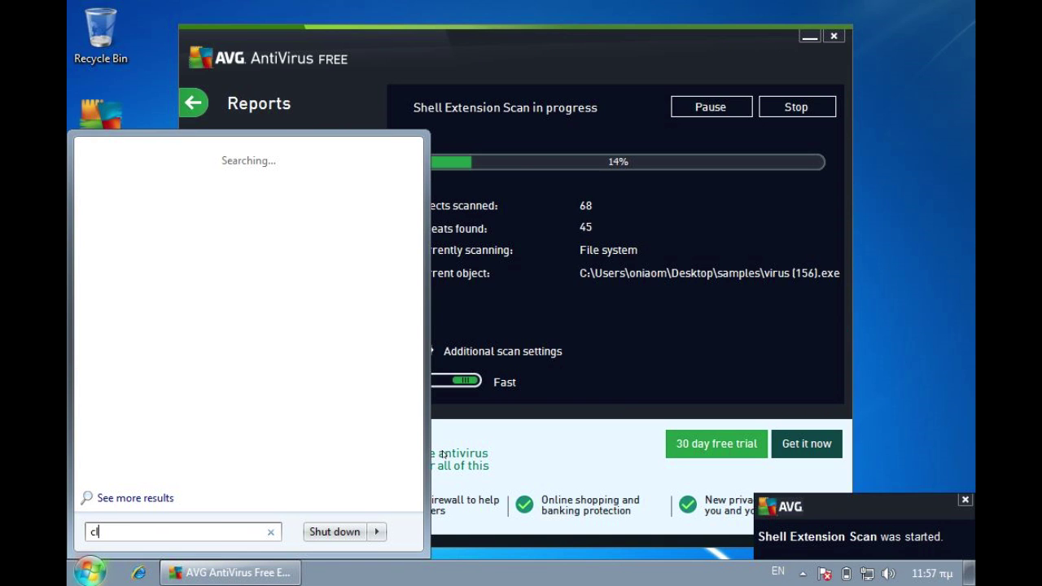
type("alc")
key("Return")
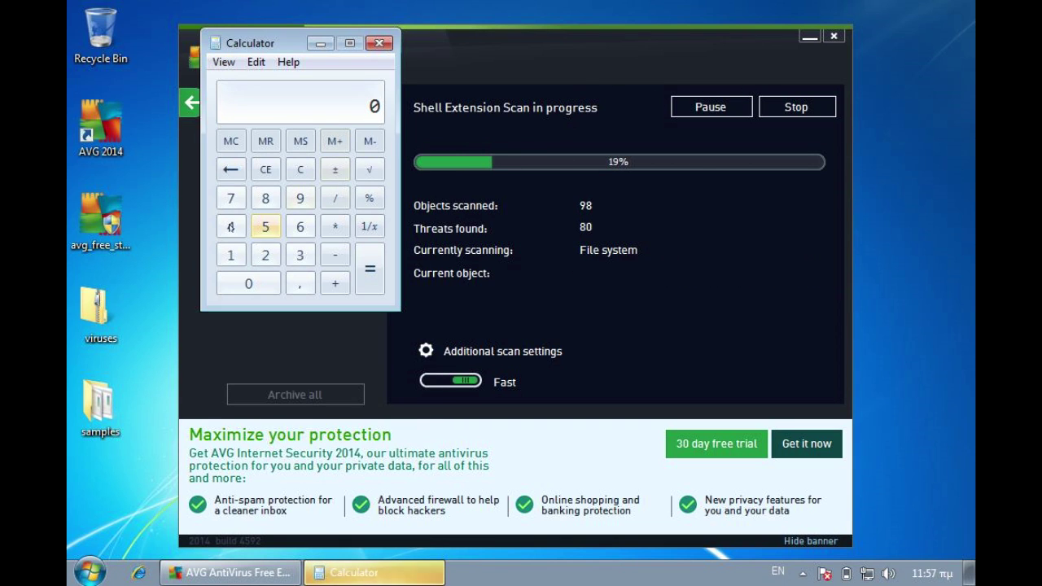
left_click(230, 226)
left_click(291, 228)
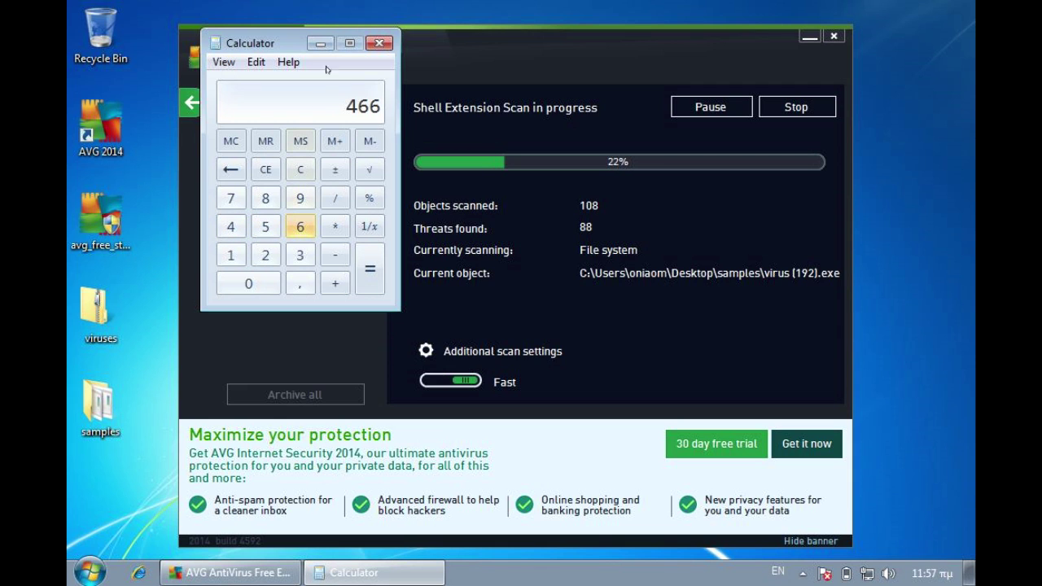
left_click(481, 68)
left_click_drag(500, 50, 487, 48)
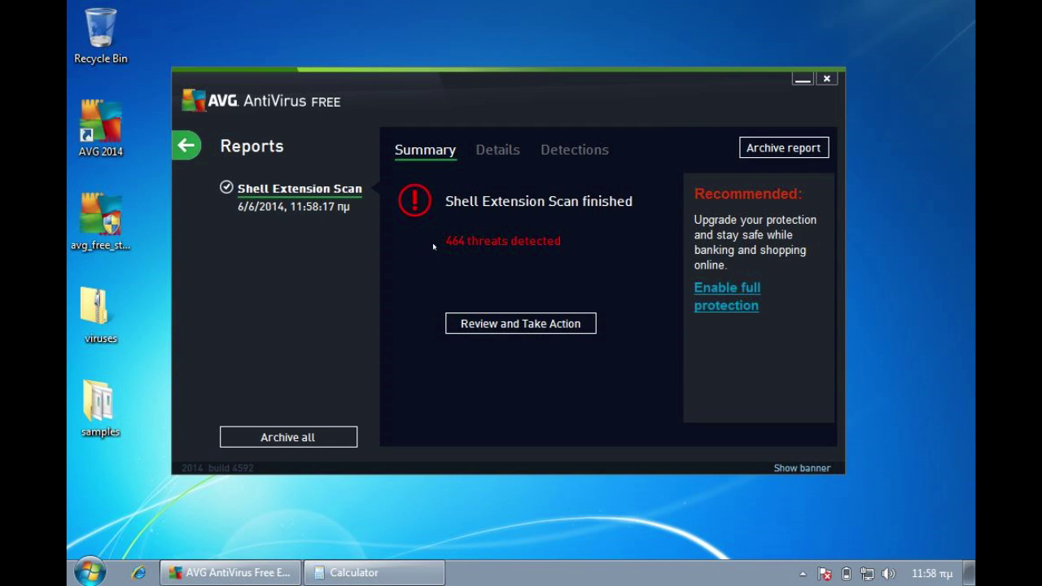
Show the detected threats and try Remove all twice
left_click(552, 329)
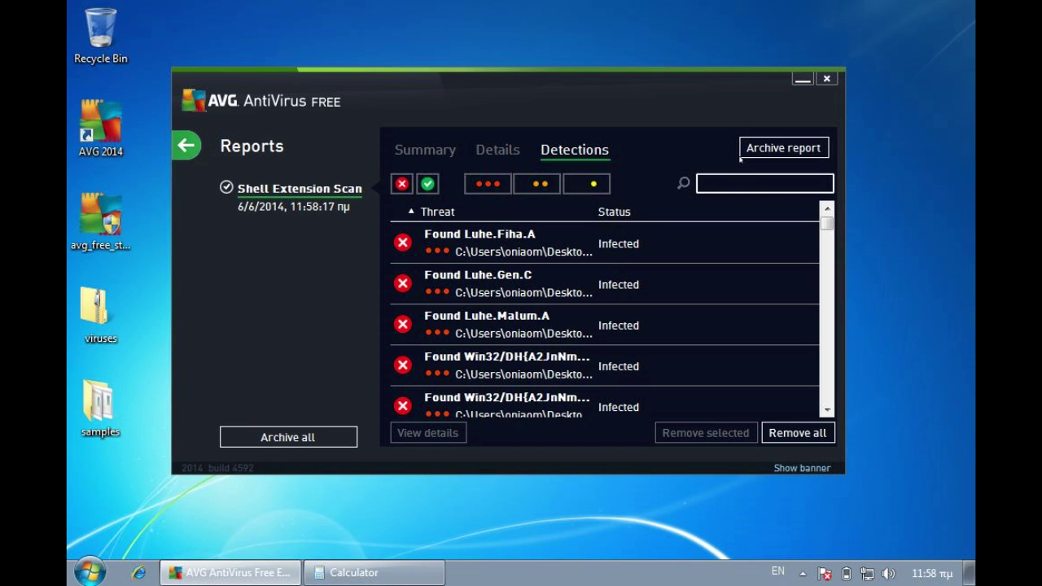
left_click(772, 435)
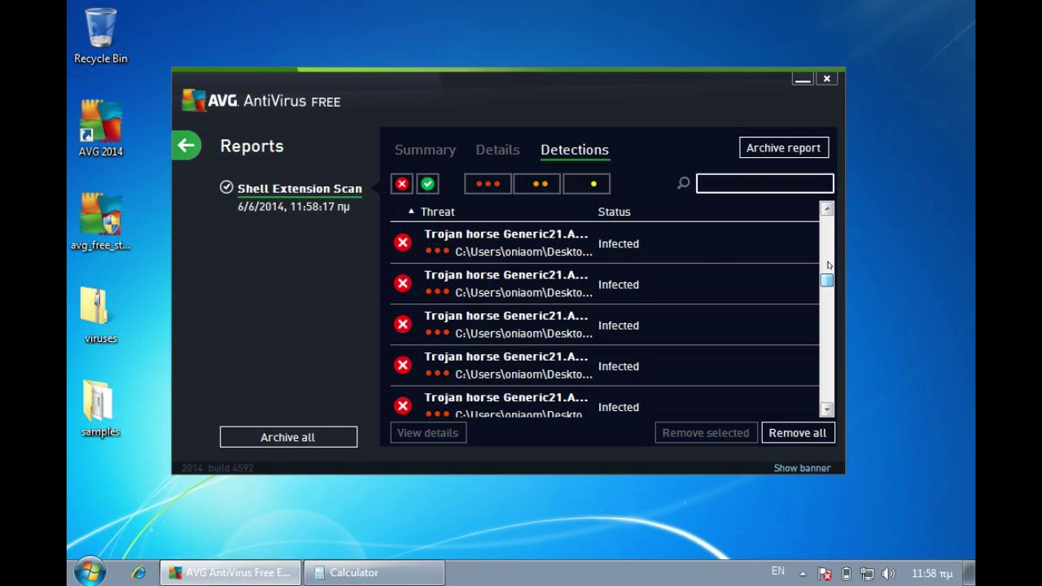
left_click(478, 242)
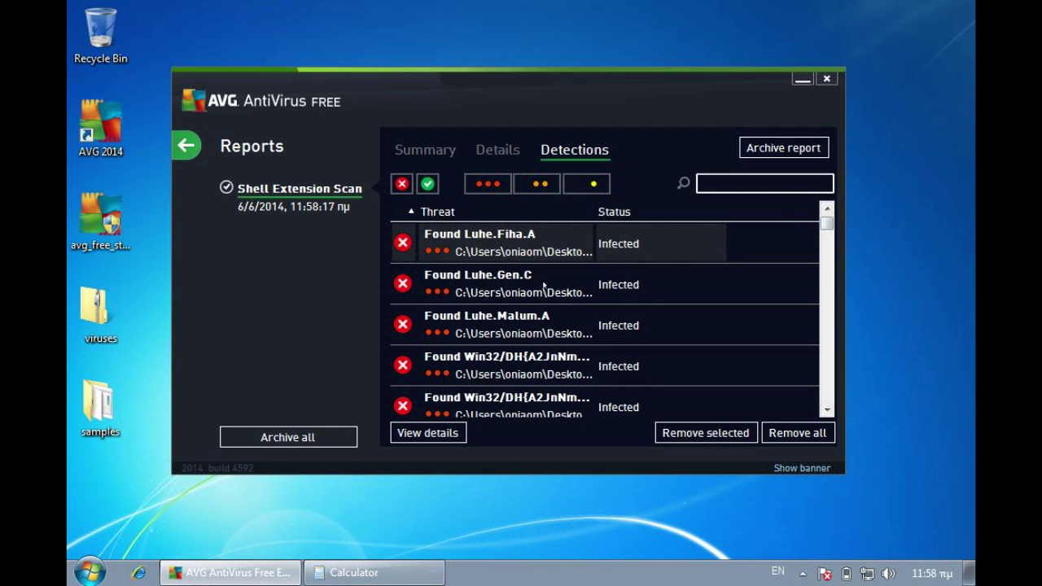
left_click(775, 437)
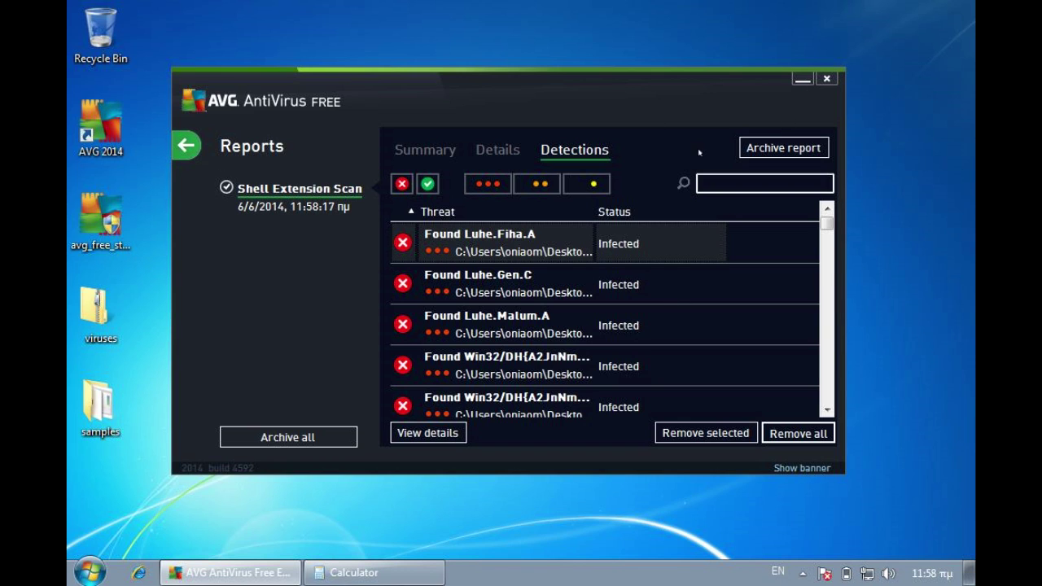
Check how many files remain in the samples folder after the removal attempt
double_click(94, 410)
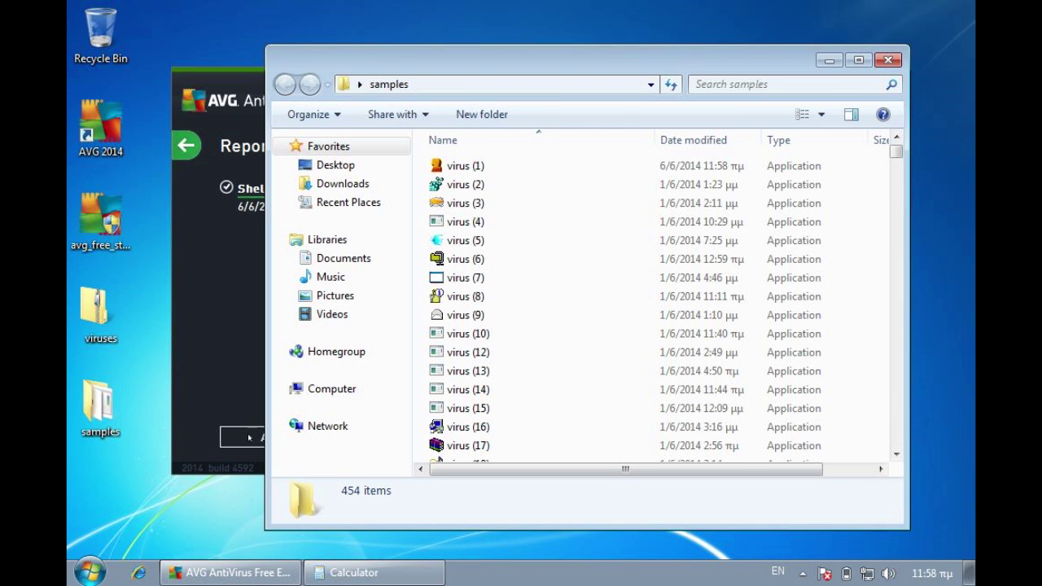
left_click(888, 59)
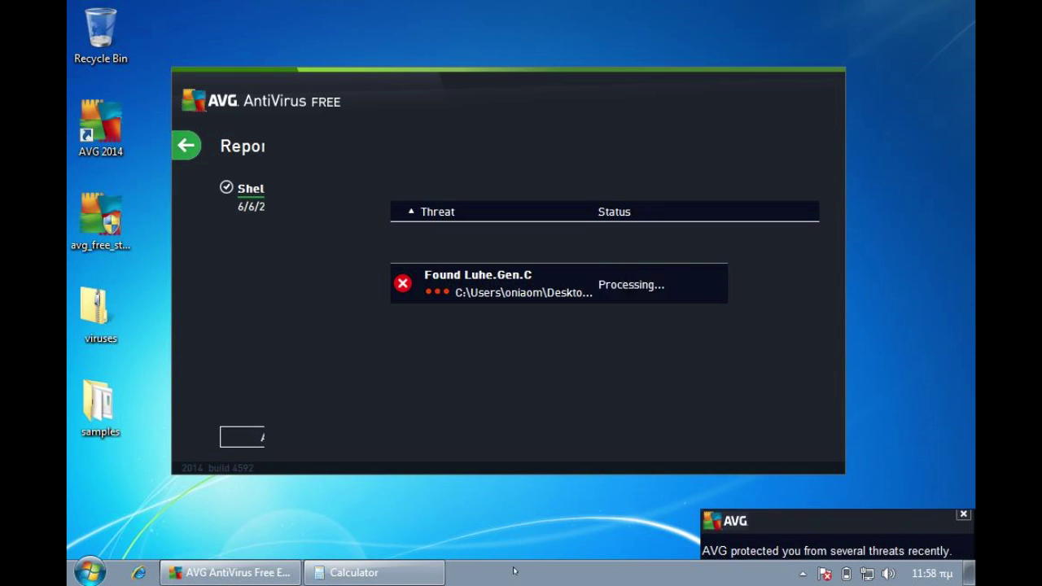
left_click(964, 470)
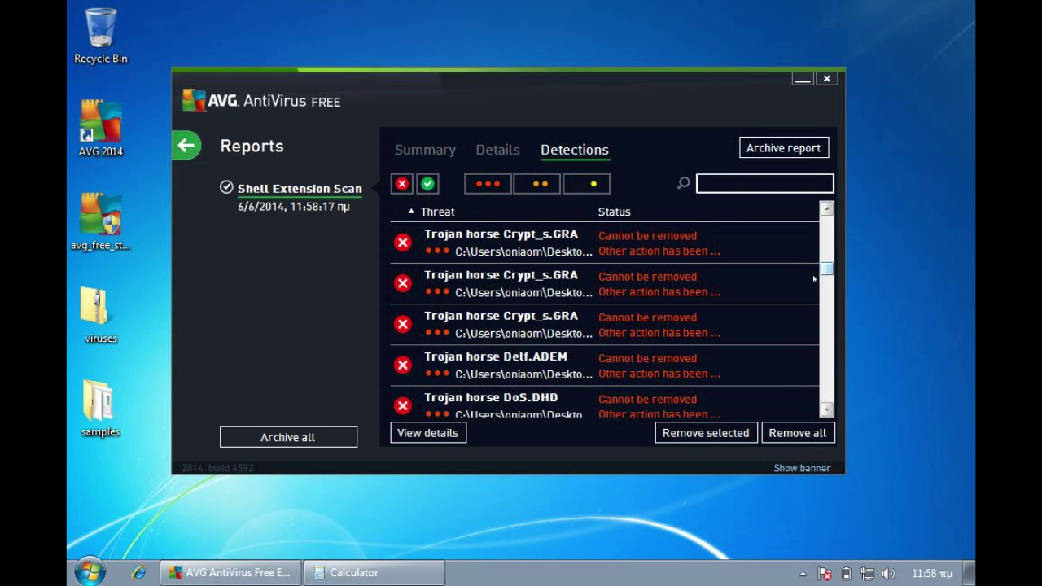
left_click_drag(822, 273, 820, 415)
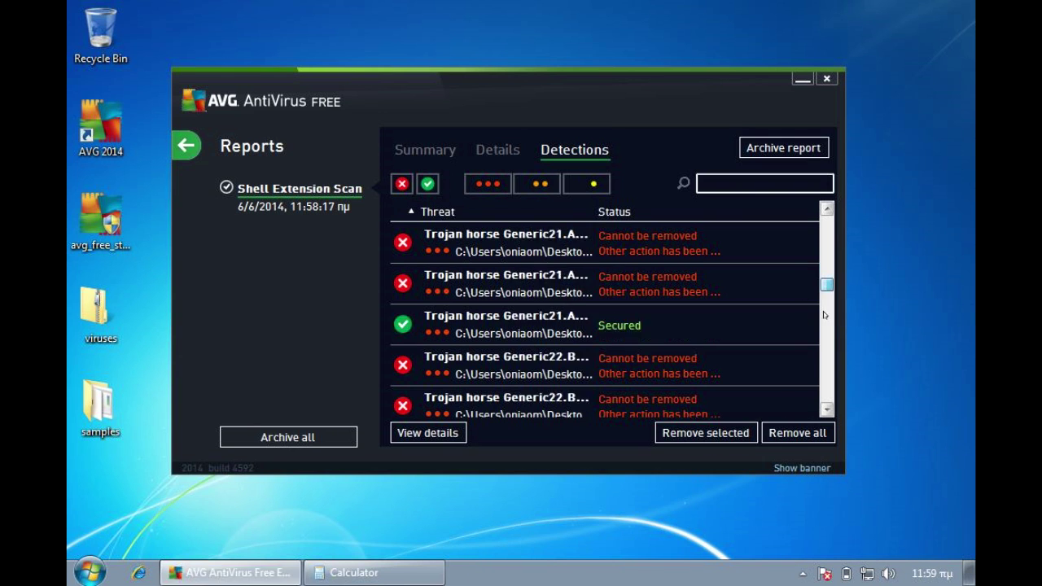
left_click(702, 373)
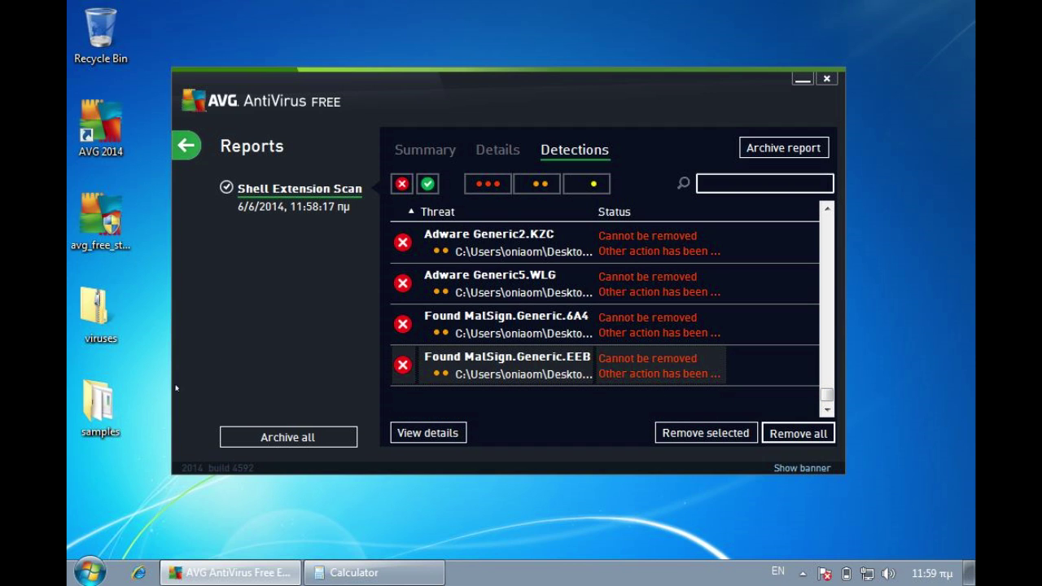
double_click(123, 413)
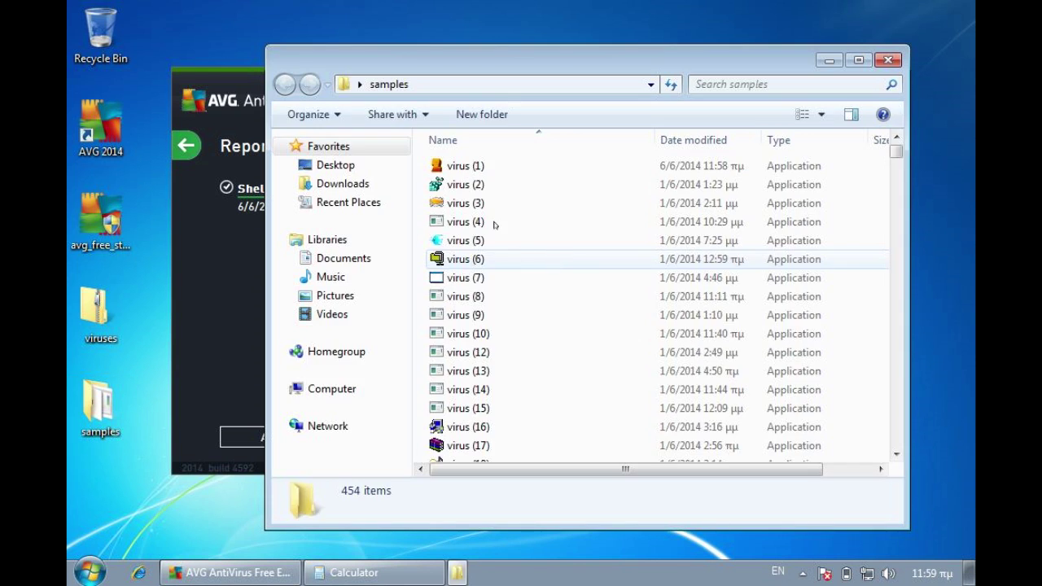
key("alt+space")
key("c")
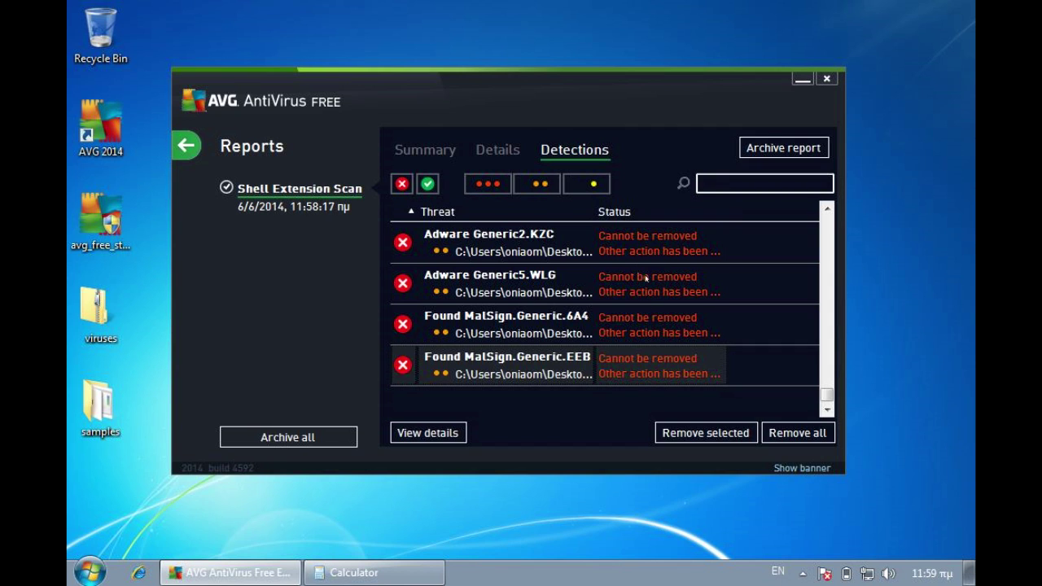
Remove the first-row threat via its Remove threats option
right_click(637, 249)
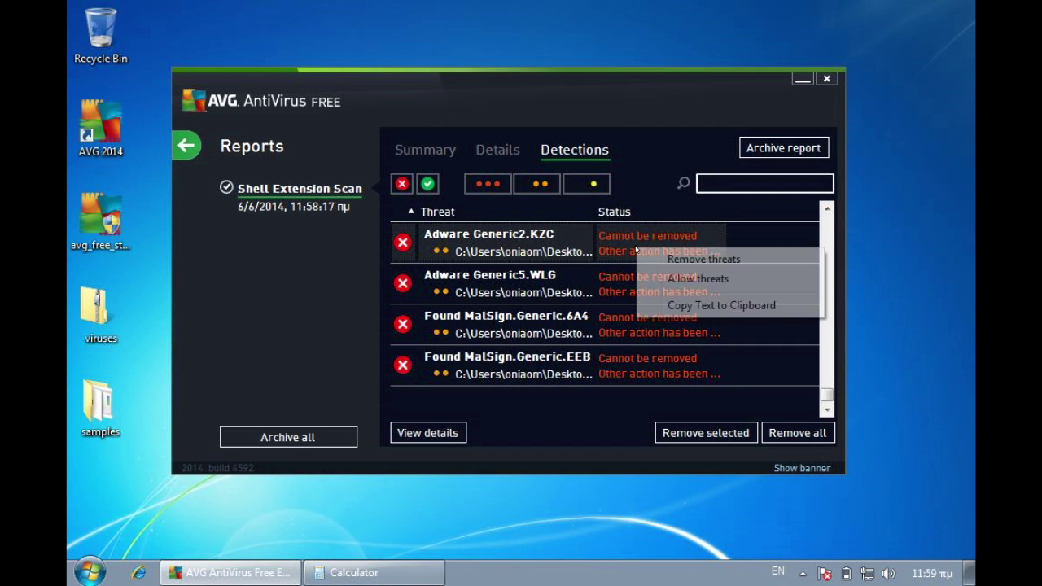
left_click(651, 261)
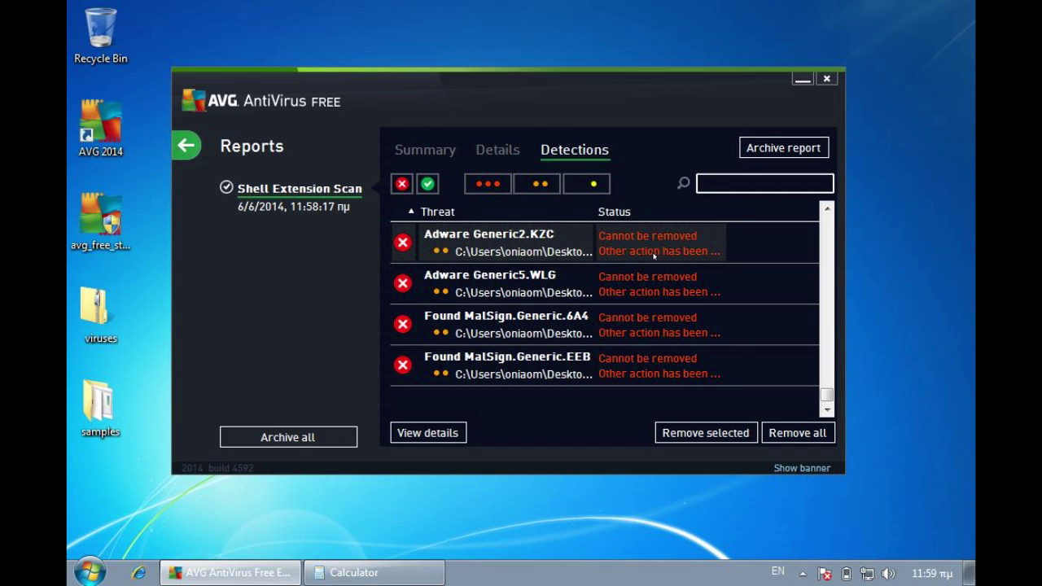
scroll(682, 236, "up", 2)
scroll(681, 228, "up", 2)
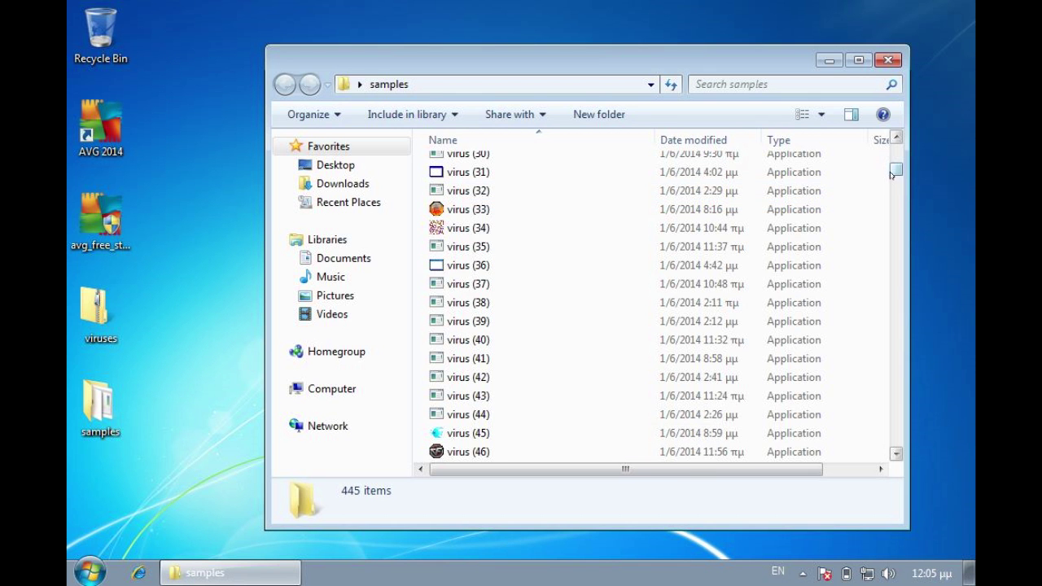
Change an AVG protection setting from the tray icon, approve it, and close AVG
scroll(872, 418, "down", 15)
scroll(879, 453, "down", 15)
scroll(879, 453, "up", 15)
scroll(879, 454, "up", 15)
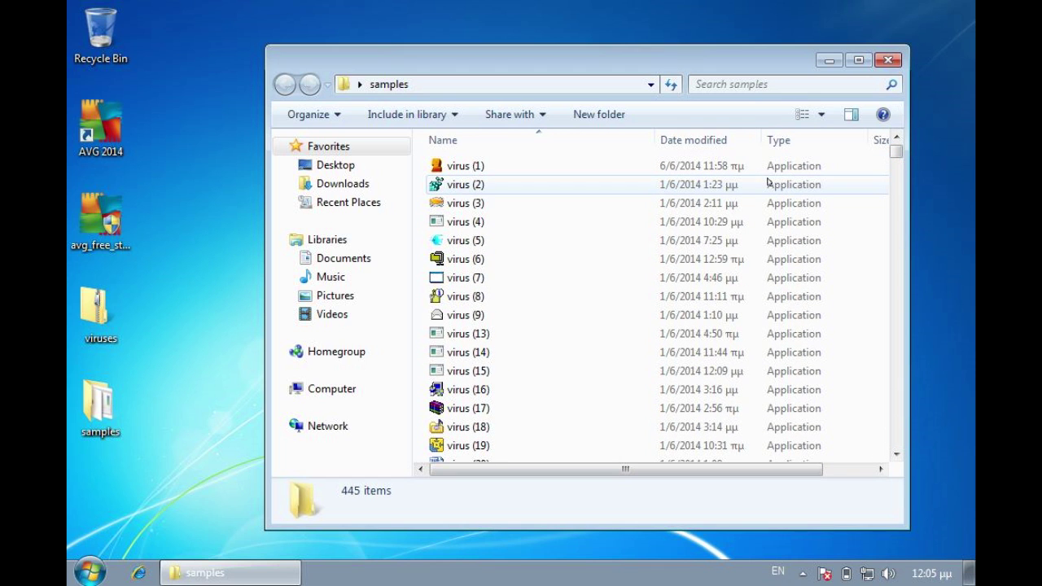
mouse_move(466, 315)
left_click_drag(616, 66, 558, 55)
left_click(802, 573)
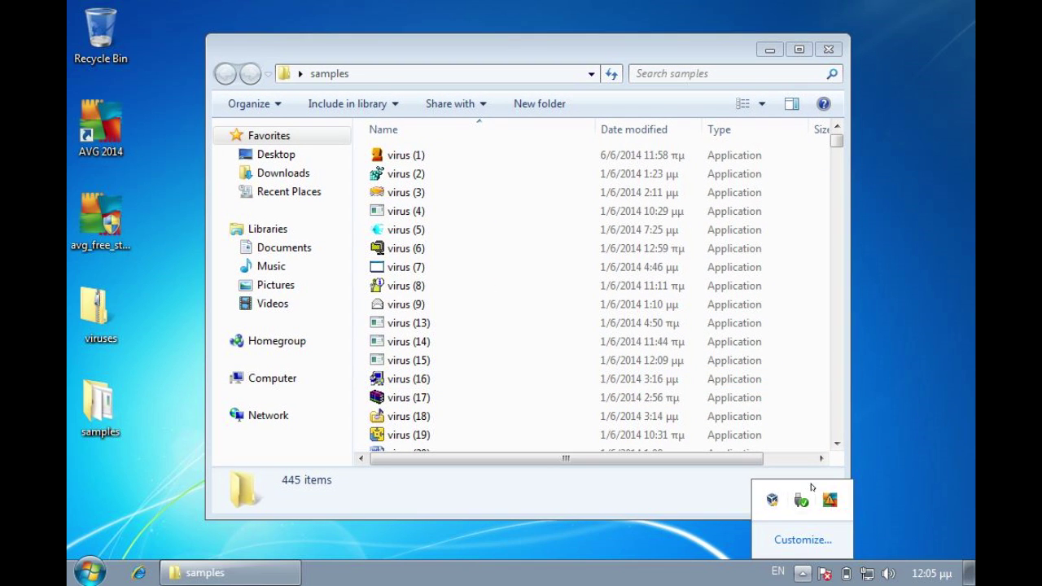
right_click(829, 498)
left_click(716, 377)
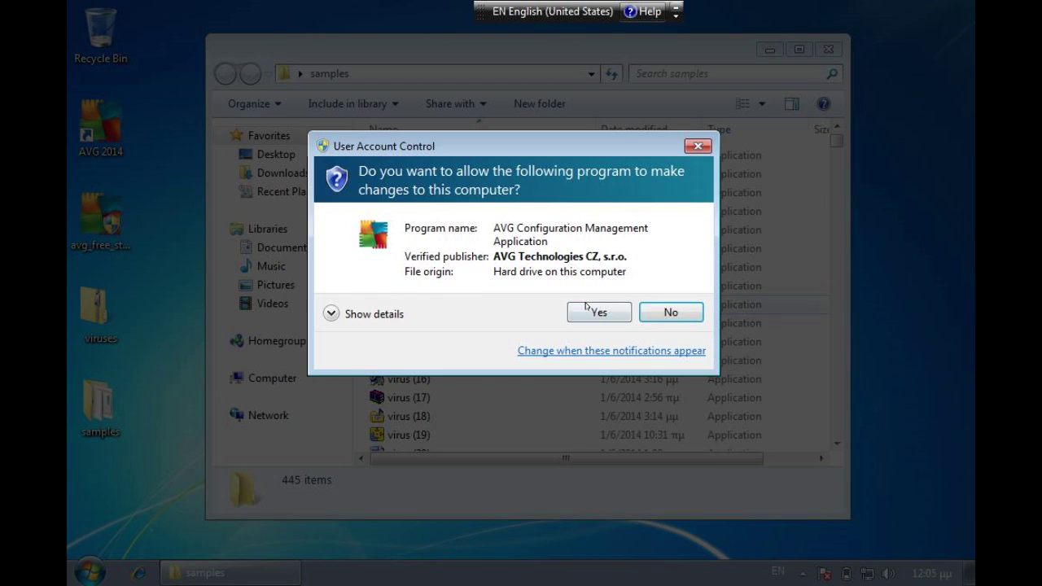
left_click(588, 309)
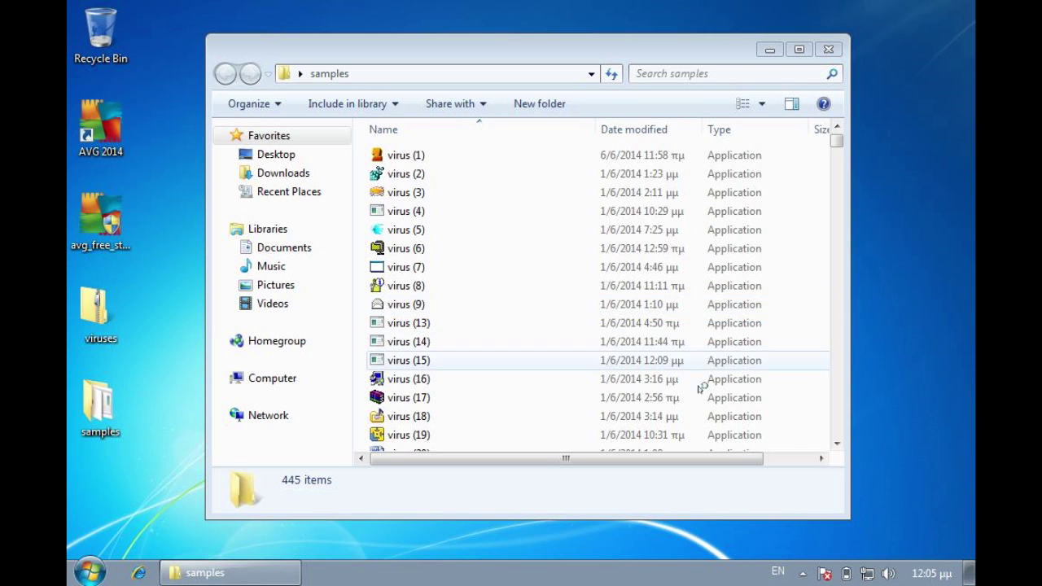
key("alt+F4")
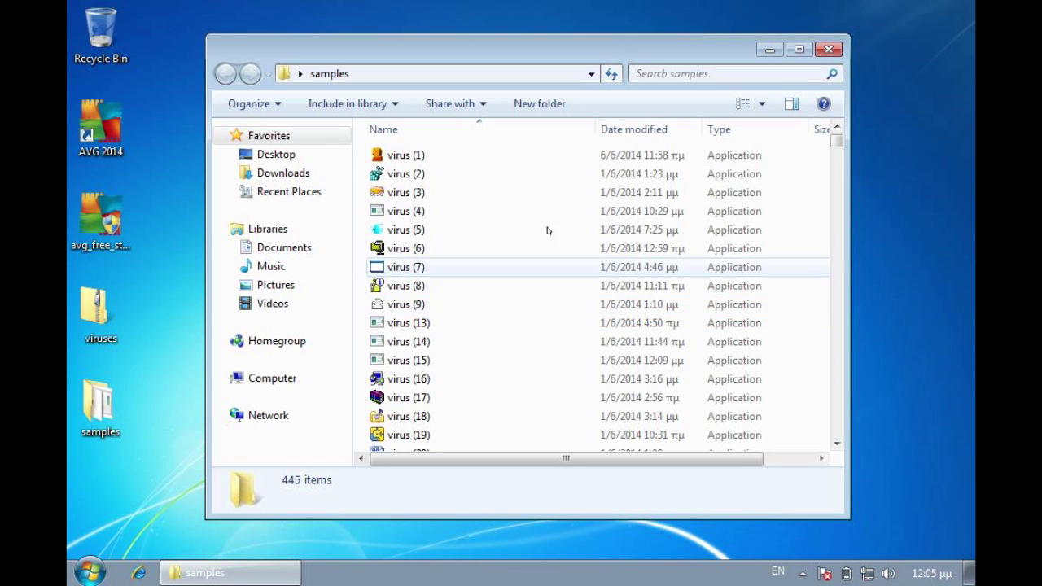
Try running virus (2), (7) and (18), dismissing each access-denied error
left_click(427, 155)
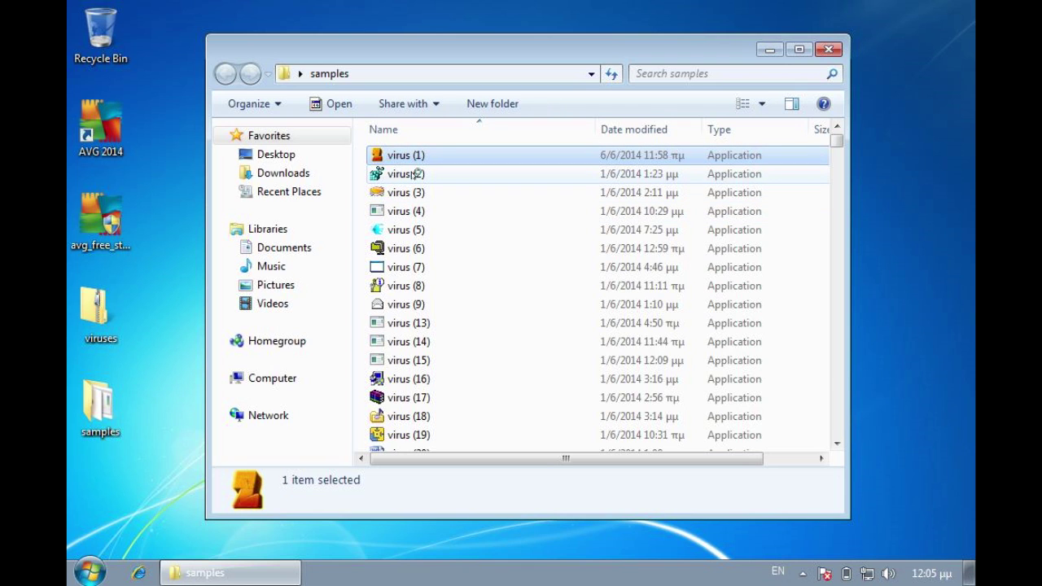
double_click(413, 173)
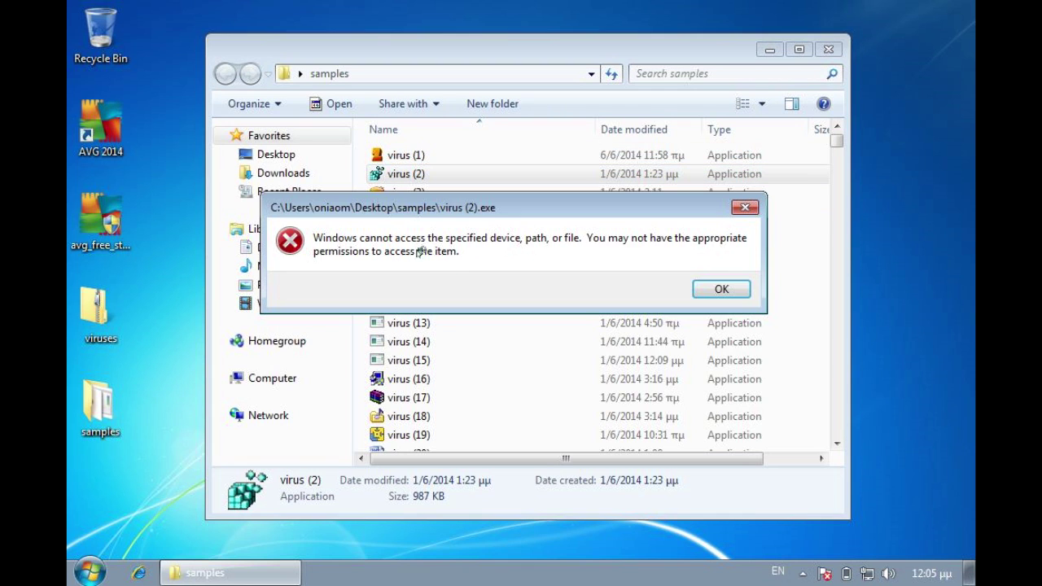
left_click(721, 289)
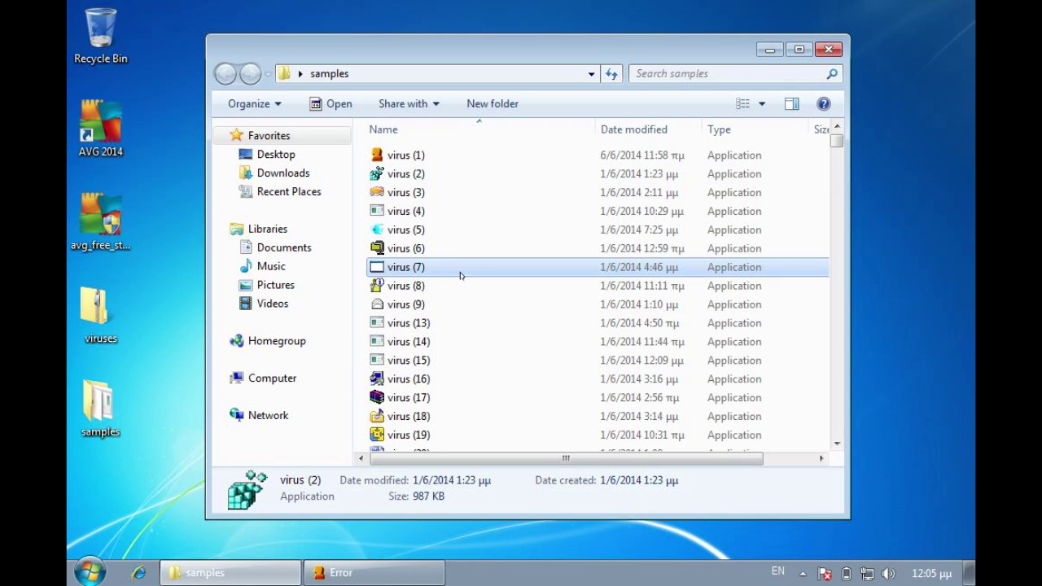
double_click(460, 275)
left_click(710, 294)
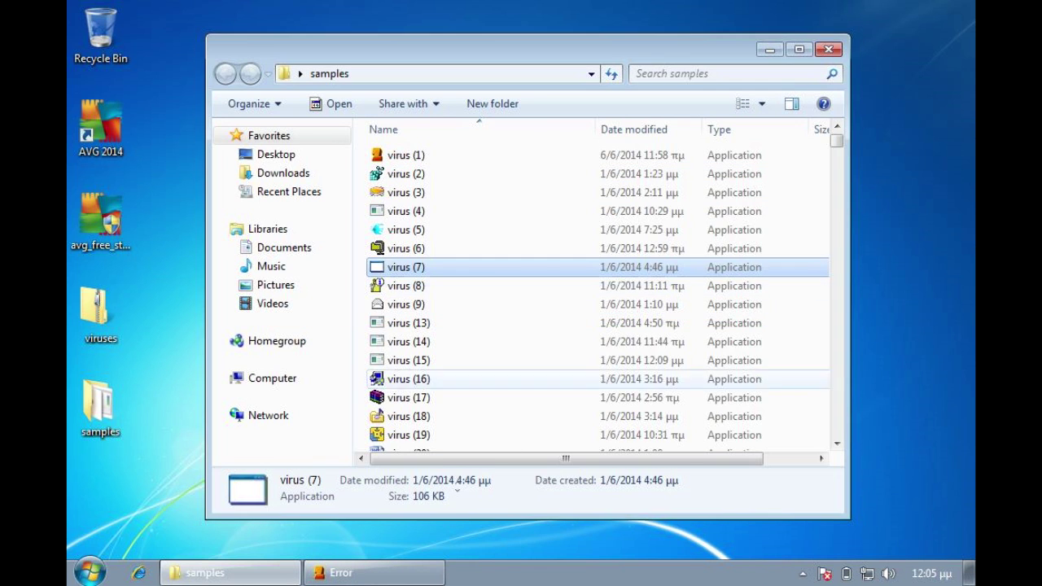
left_click(572, 349)
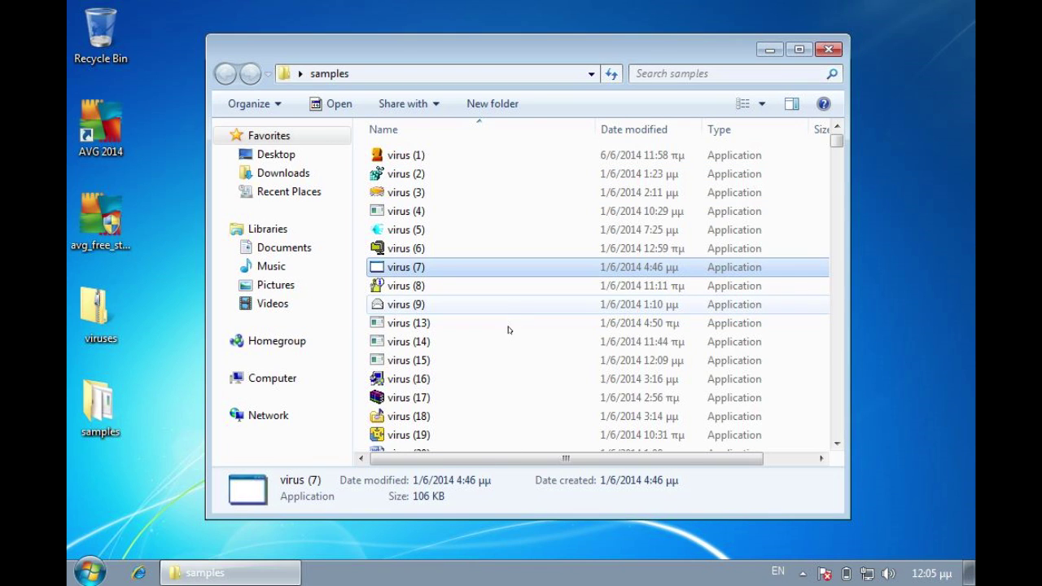
double_click(510, 418)
left_click(721, 289)
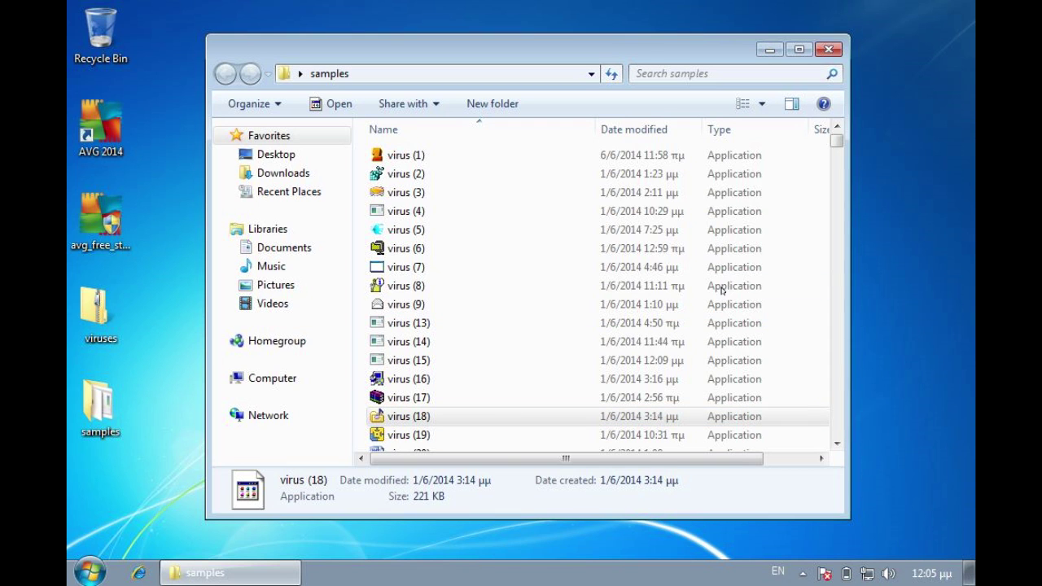
Try running virus (128), (133) and (237) further down, dismissing the access-denied errors
scroll(757, 260, "down", 15)
scroll(570, 326, "down", 10)
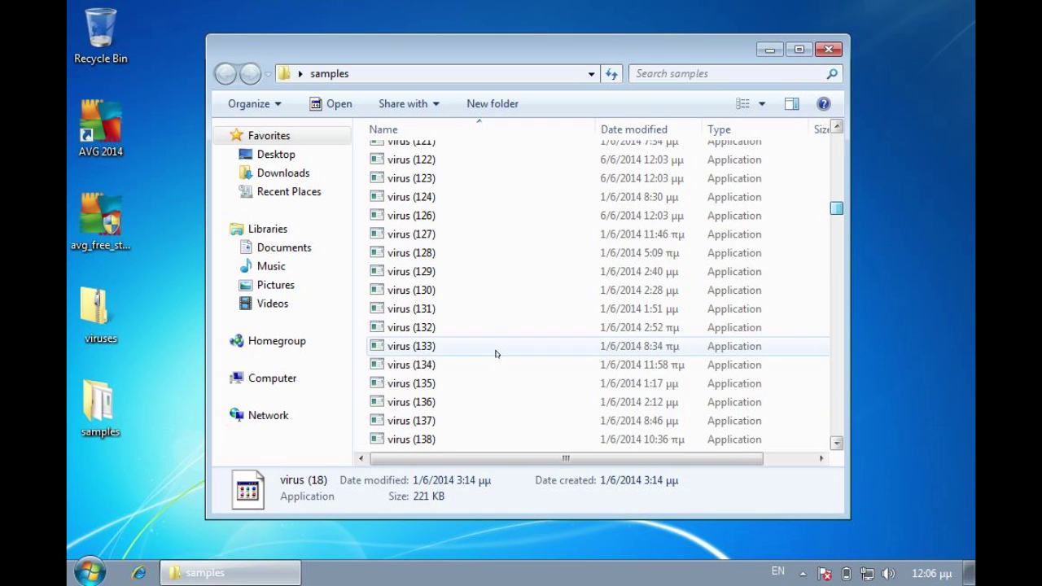
left_click(496, 351)
left_click(478, 252)
left_click(458, 194)
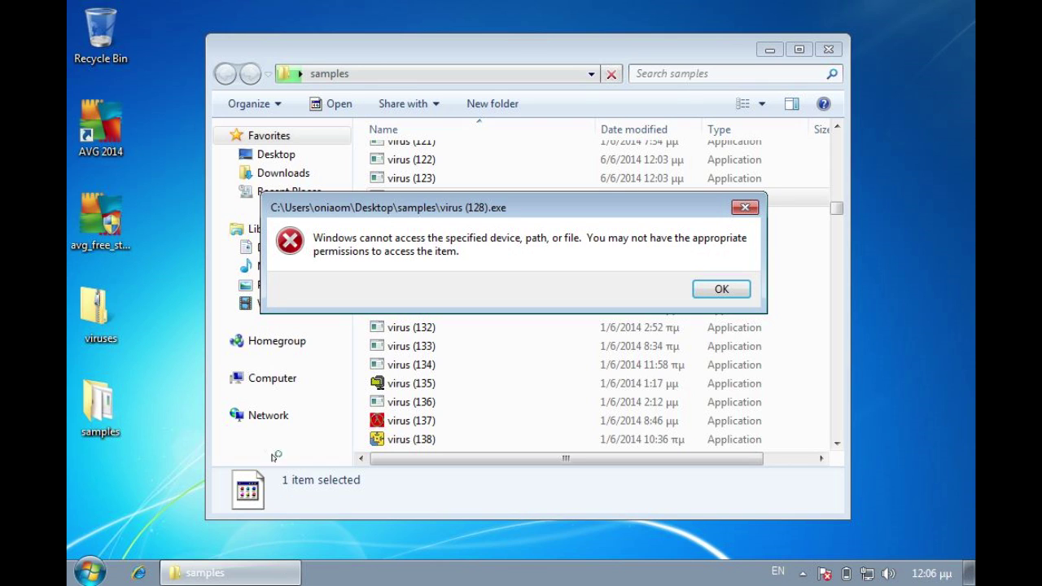
left_click(702, 286)
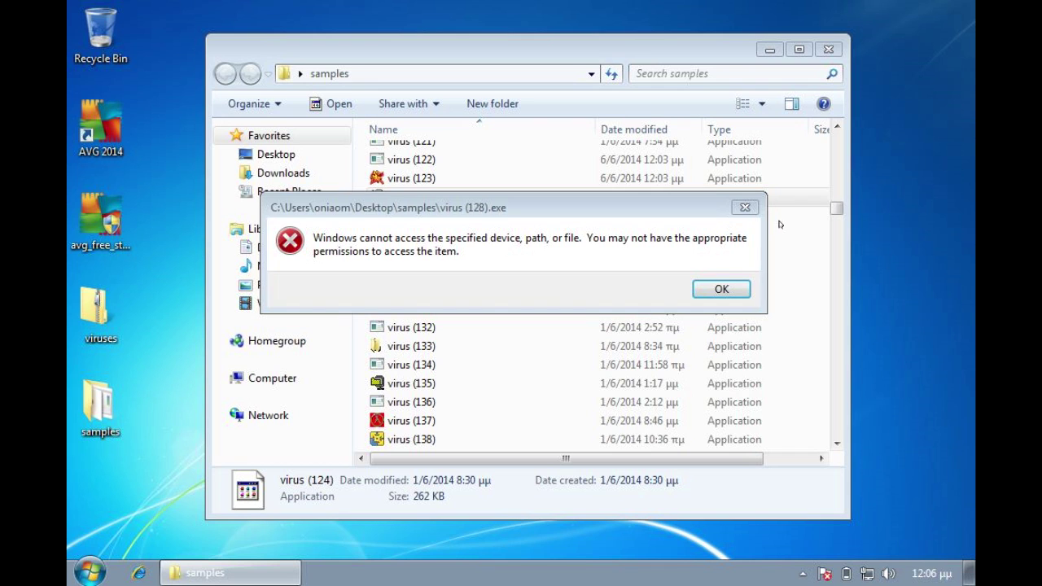
left_click(721, 289)
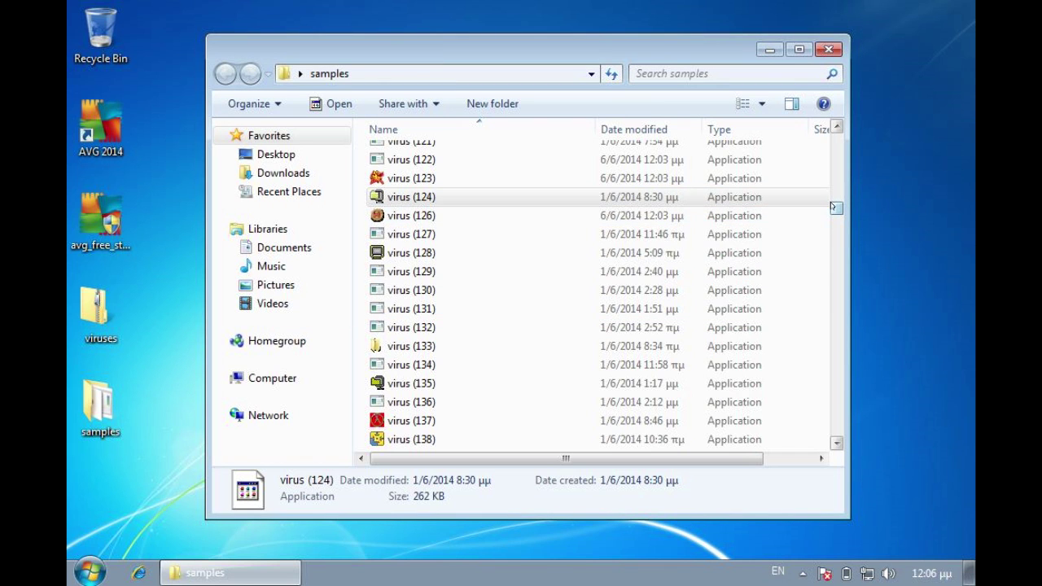
scroll(831, 236, "down", 4)
scroll(834, 260, "down", 6)
left_click(834, 279)
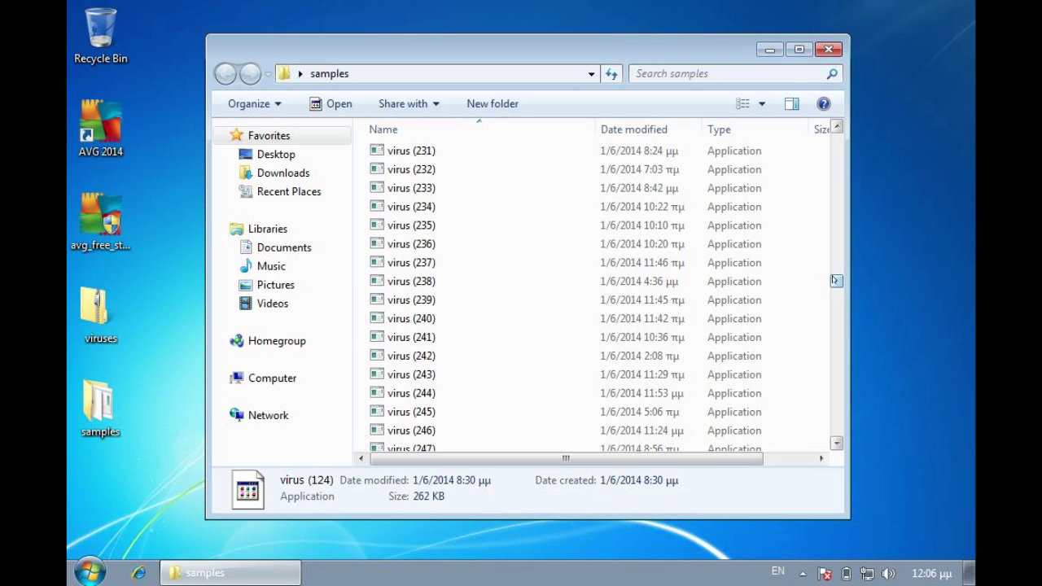
left_click(504, 303)
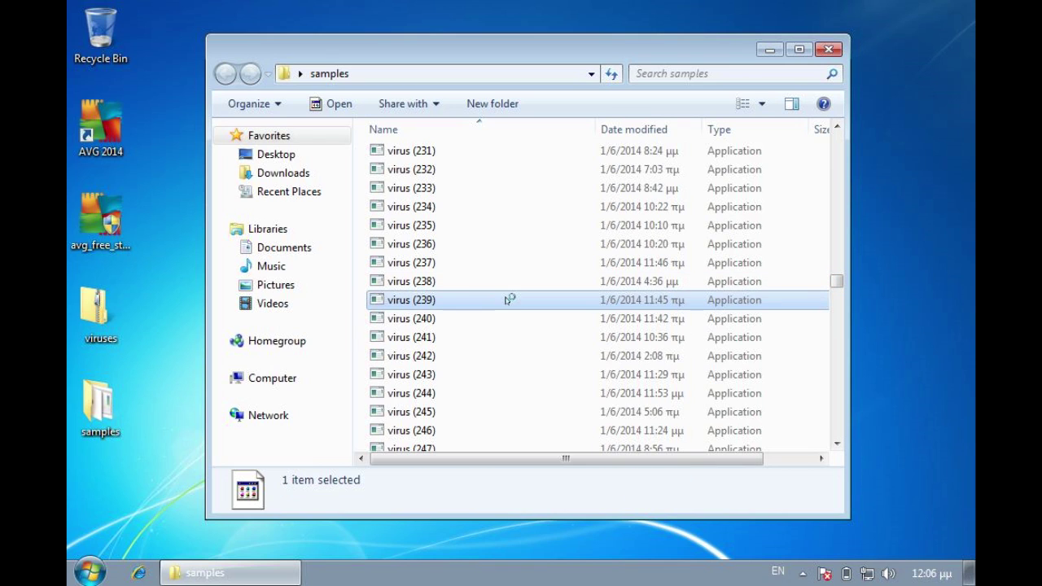
left_click(486, 255)
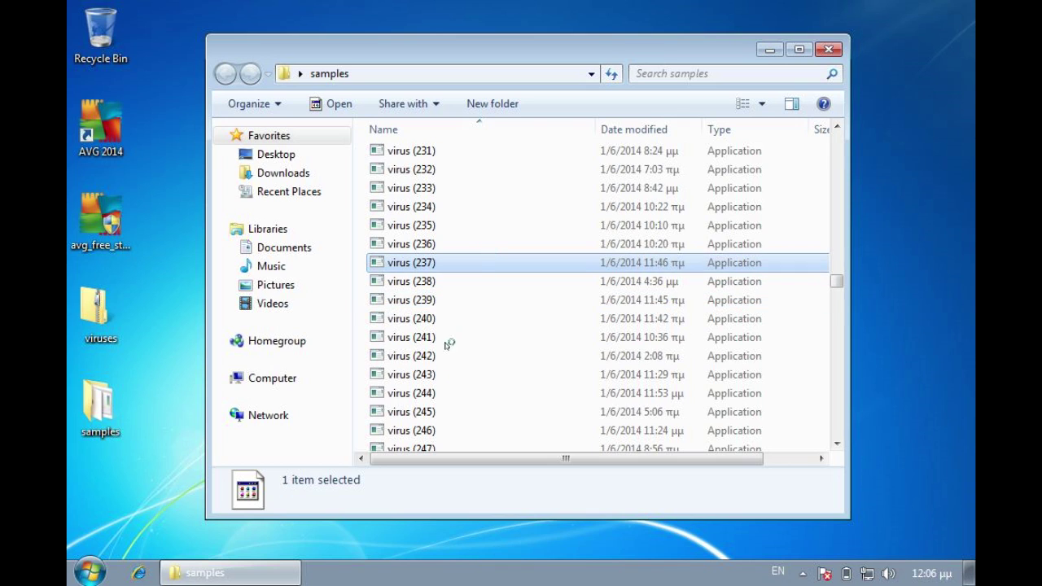
left_click(437, 394)
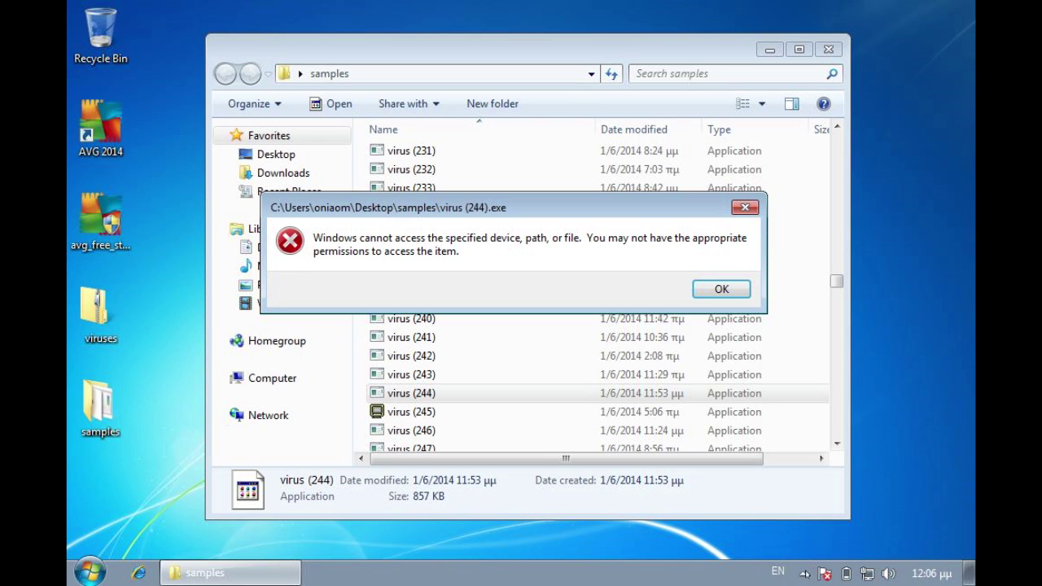
Open Calculator and compute 466 minus 450
left_click(84, 578)
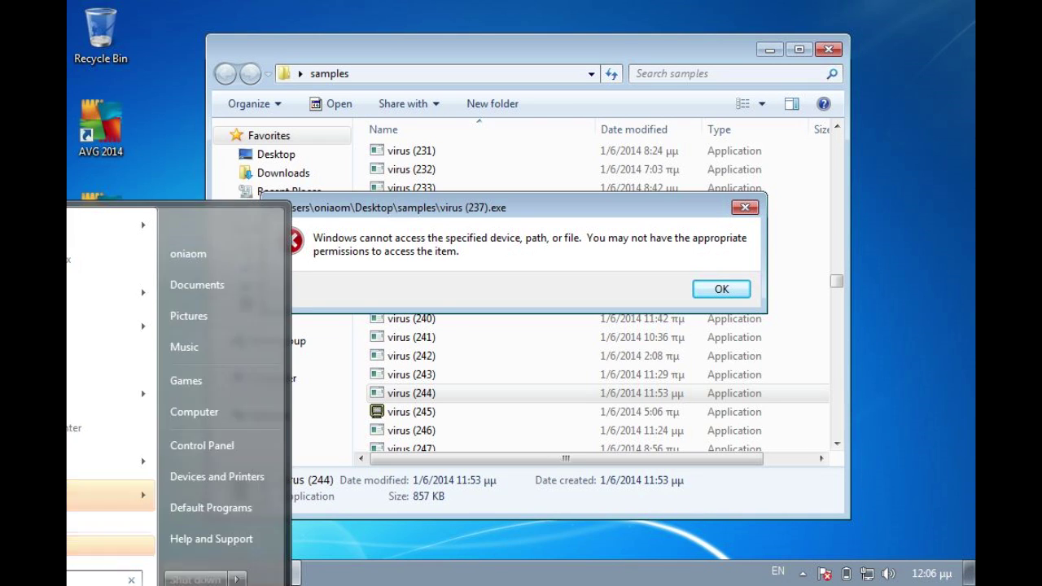
left_click(90, 572)
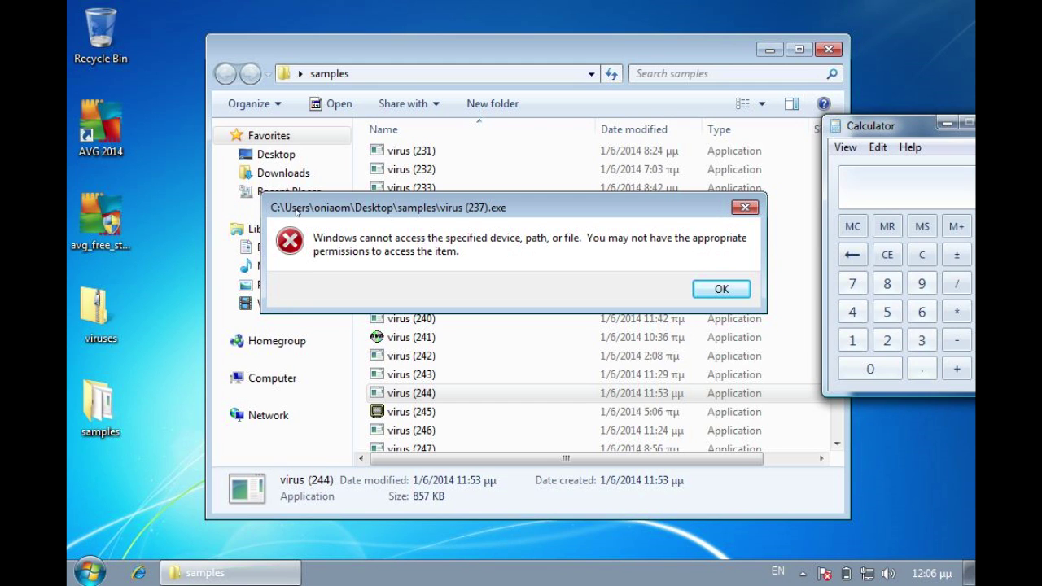
left_click_drag(907, 130, 808, 164)
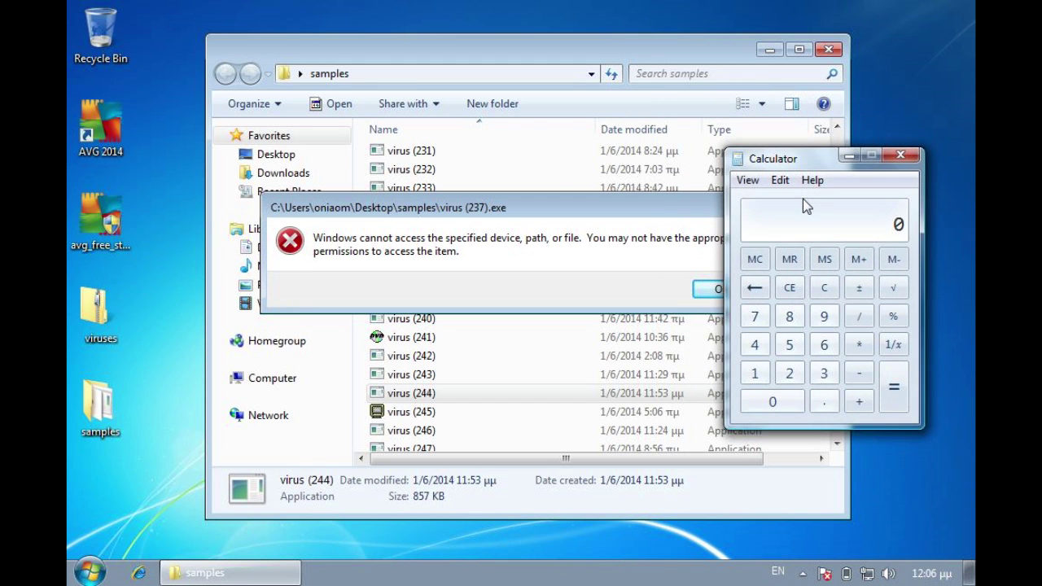
left_click(755, 346)
double_click(820, 345)
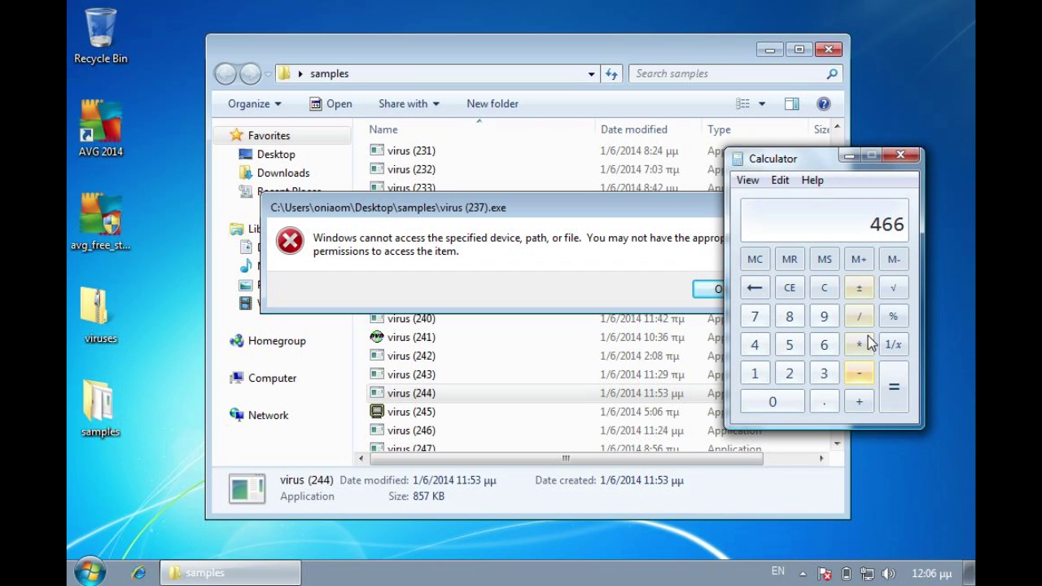
left_click(861, 374)
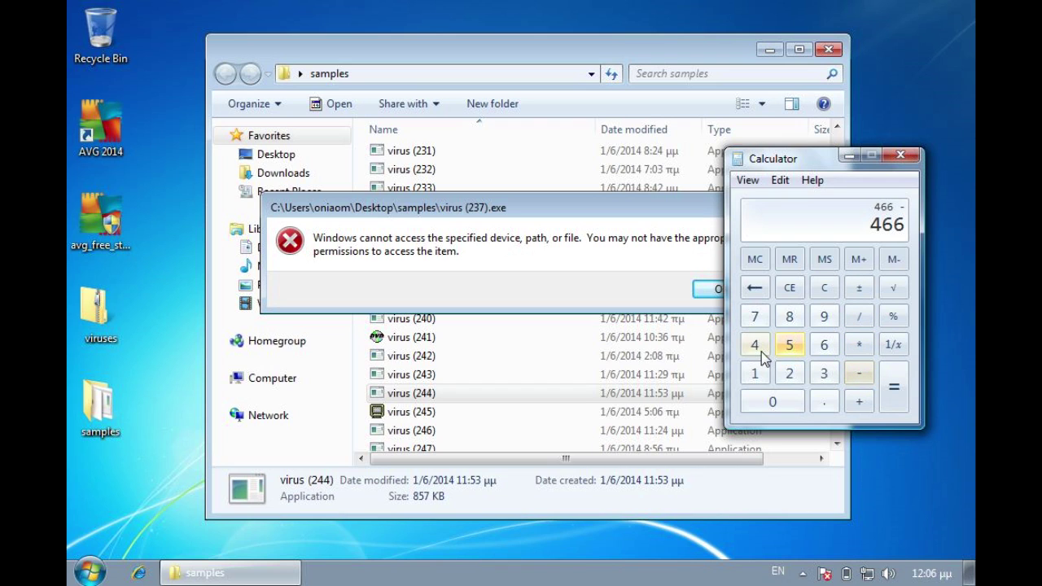
left_click(758, 348)
left_click(773, 401)
left_click(893, 387)
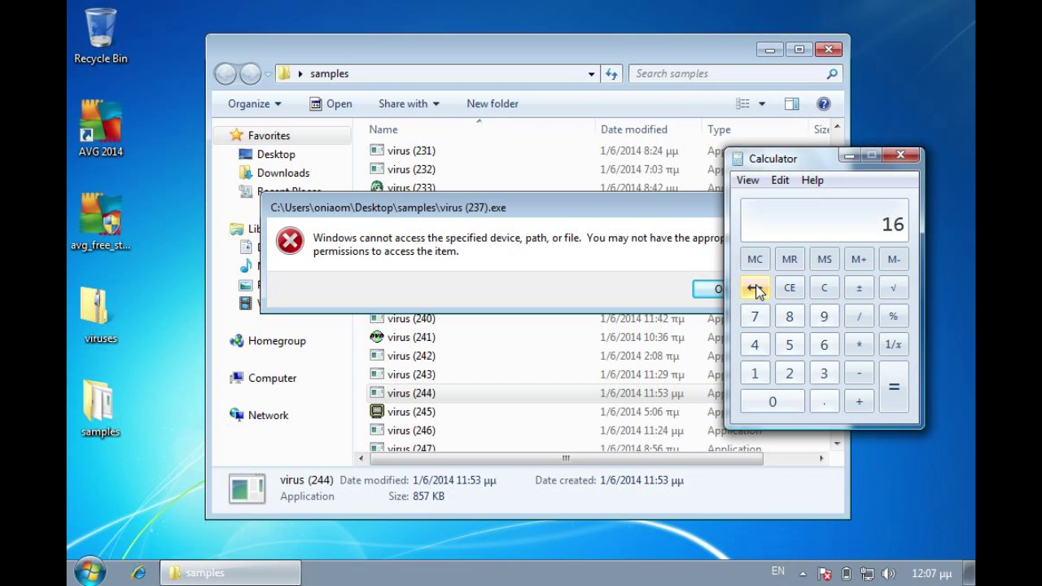
Compute (466 − 14) ÷ 466 × 100 = 96.9957, then dismiss the virus (237) error
left_click(755, 288)
left_click(755, 344)
double_click(823, 344)
left_click(859, 372)
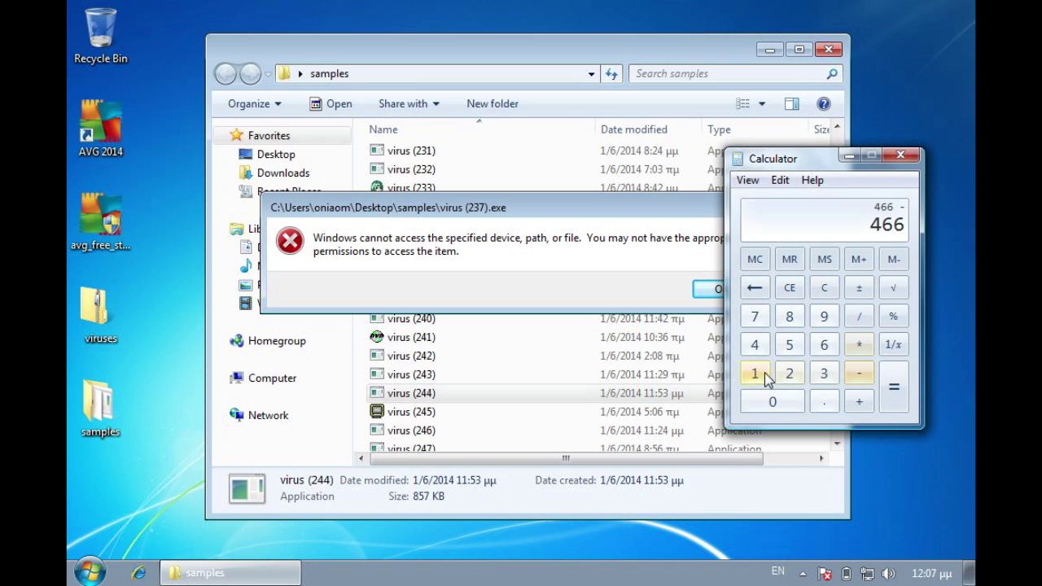
left_click(764, 372)
left_click(754, 344)
left_click(859, 316)
left_click(755, 344)
left_click(810, 350)
left_click(859, 346)
left_click(761, 374)
double_click(769, 401)
left_click(894, 388)
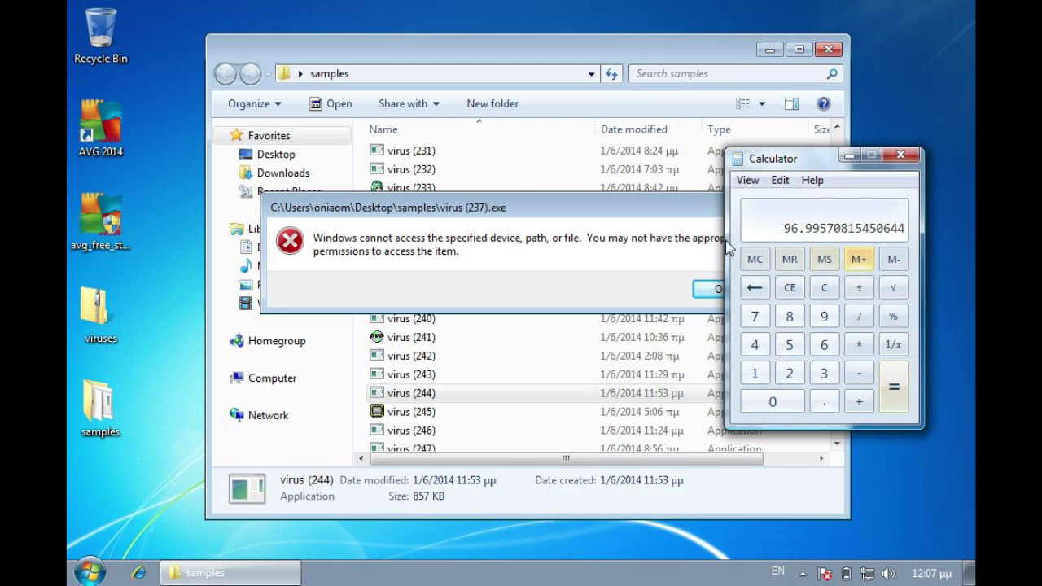
left_click(716, 289)
left_click(529, 411)
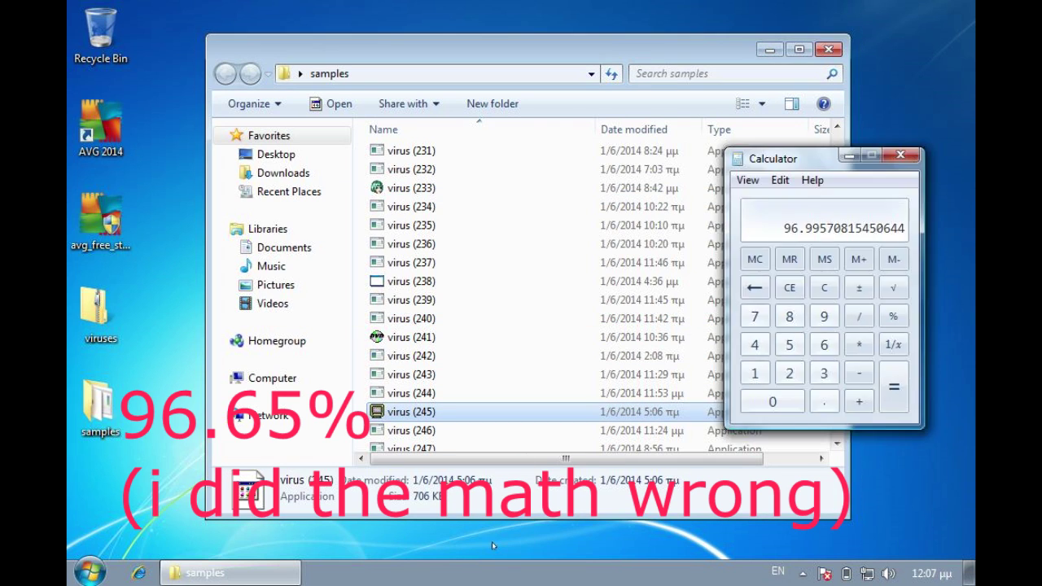
Close Calculator, confirm virus (465) and (461) are access-denied, then close the samples folder
left_click(900, 155)
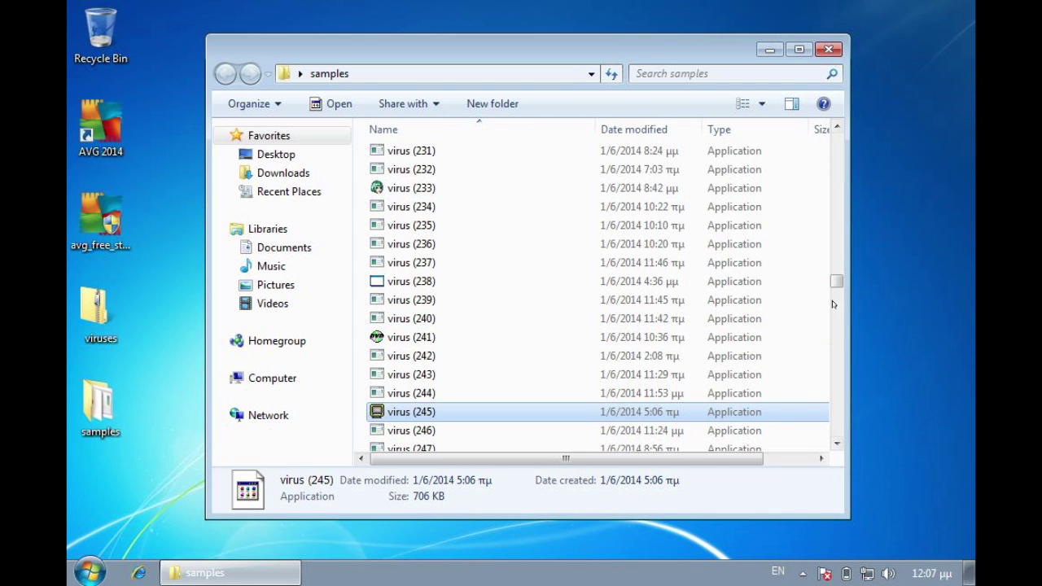
left_click_drag(836, 281, 850, 458)
left_click(553, 423)
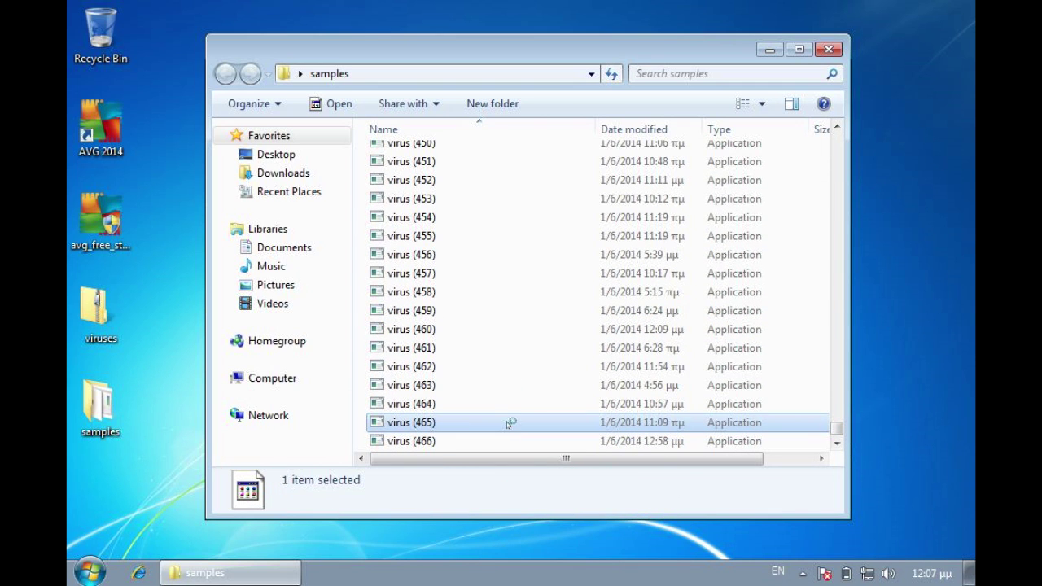
left_click(724, 284)
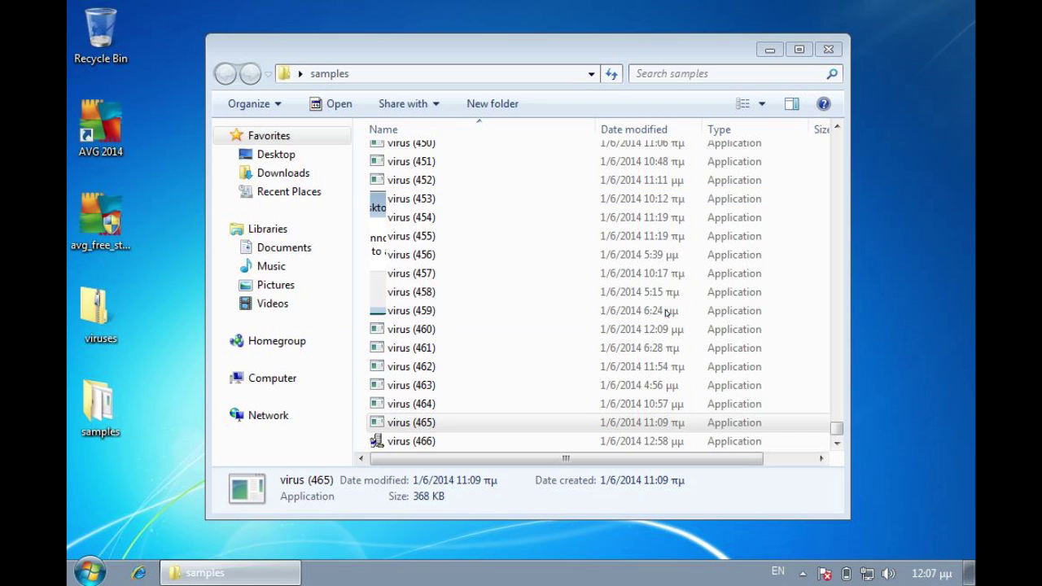
left_click(440, 384)
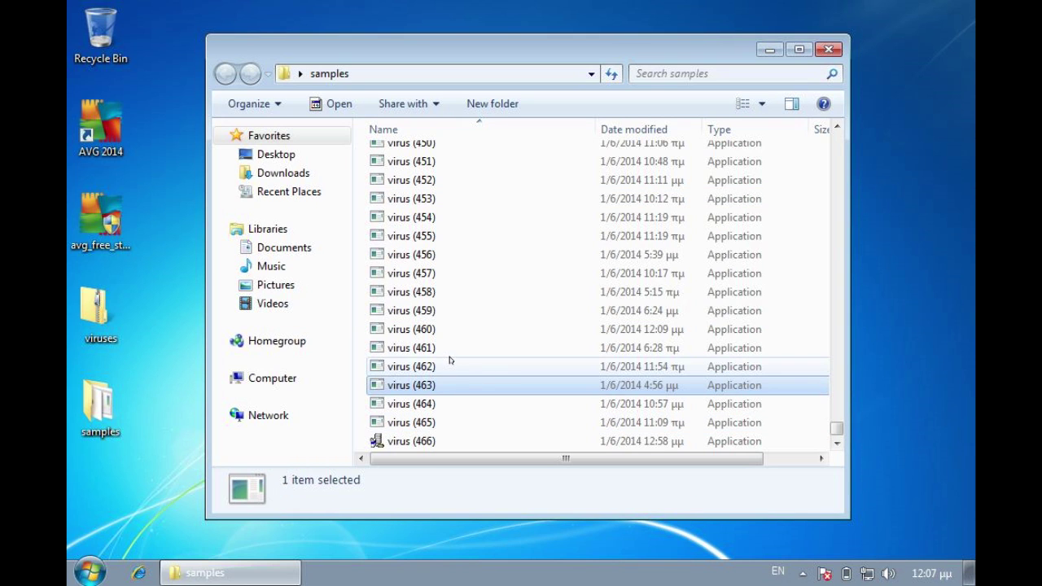
double_click(450, 351)
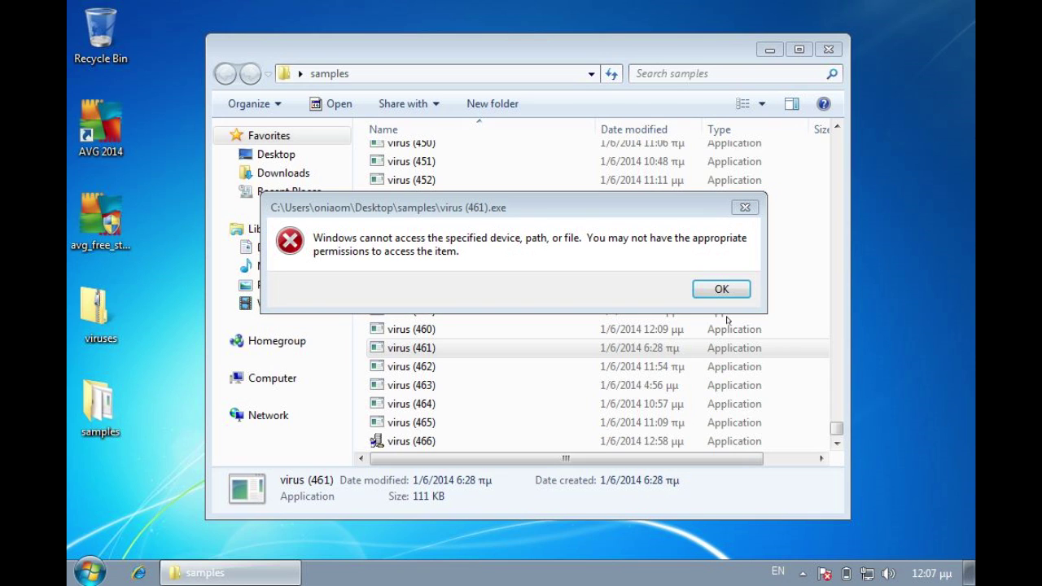
left_click(704, 291)
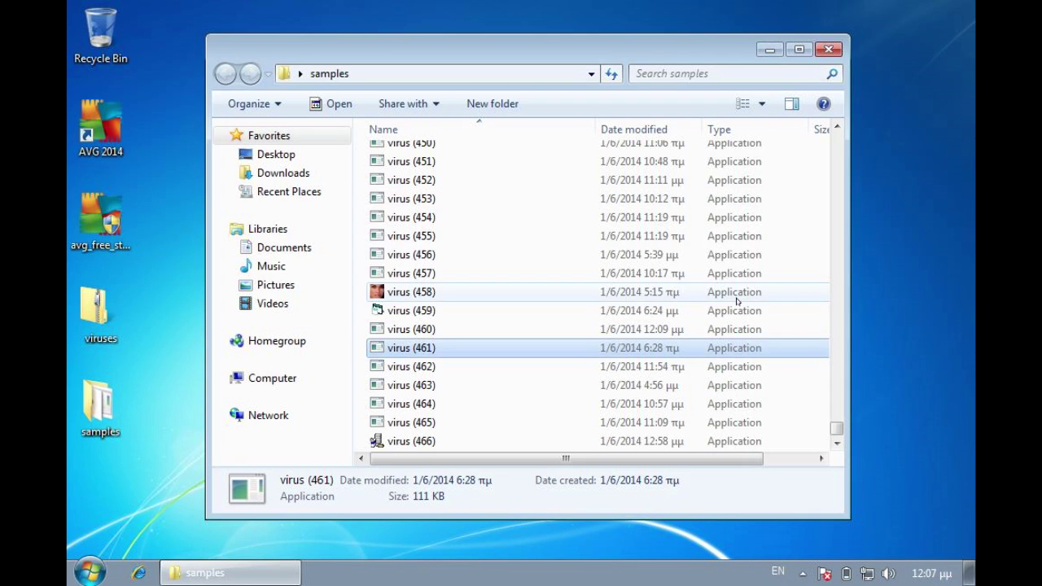
left_click(826, 51)
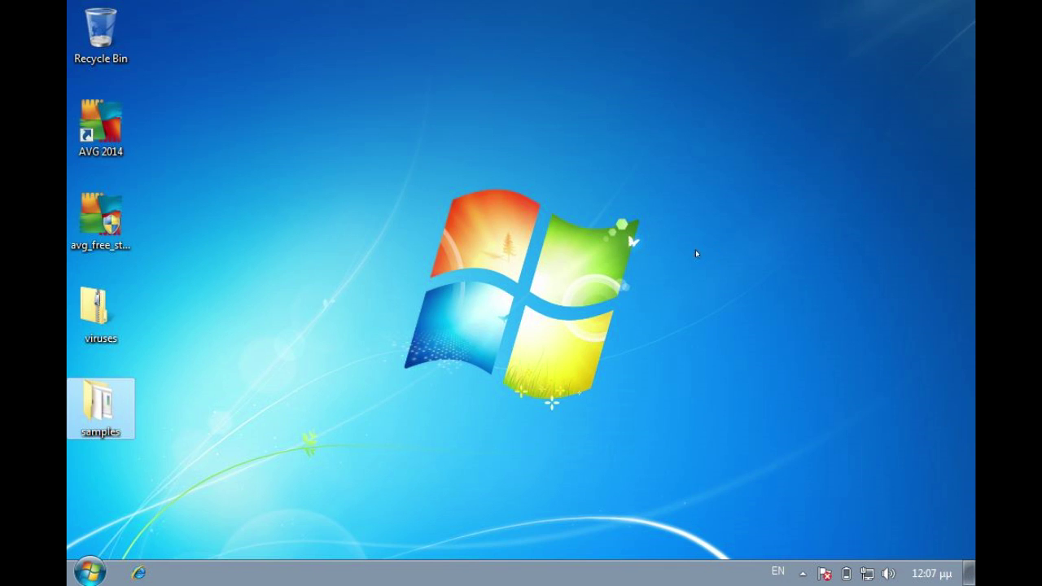
Reopen AVG from the hidden tray icons and hide its promotional banner
left_click(801, 571)
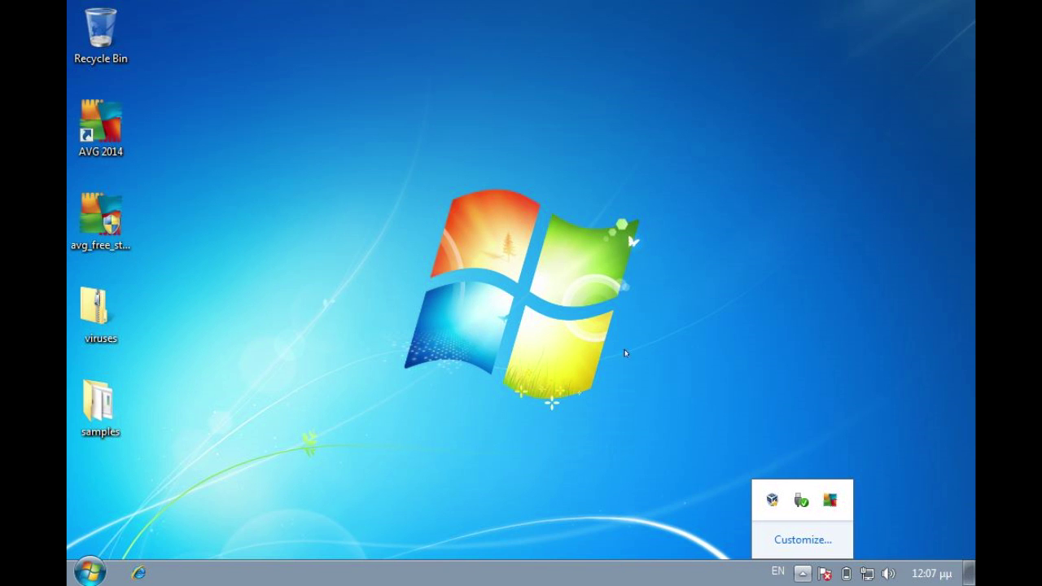
double_click(831, 500)
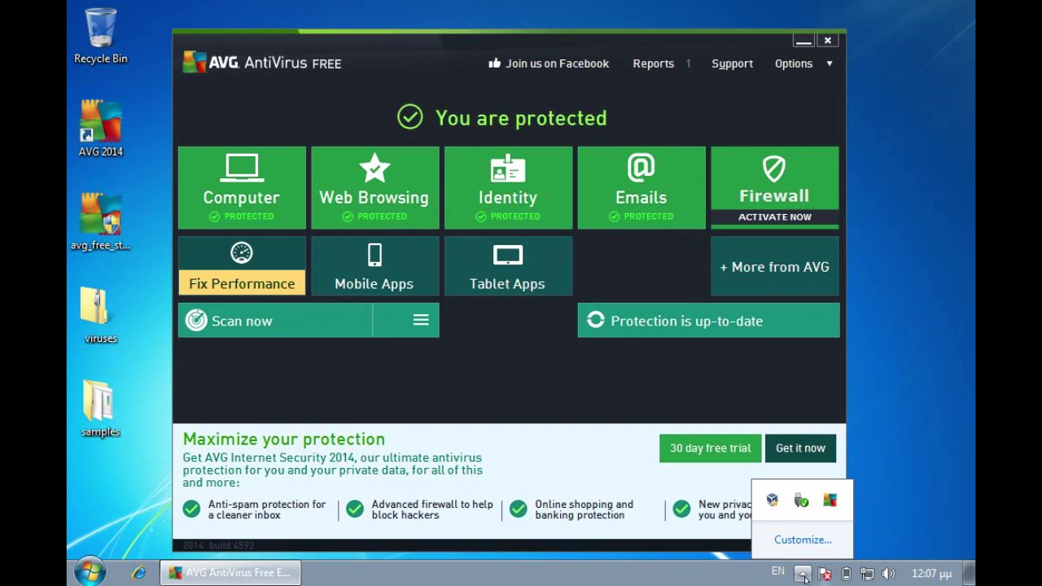
left_click(787, 544)
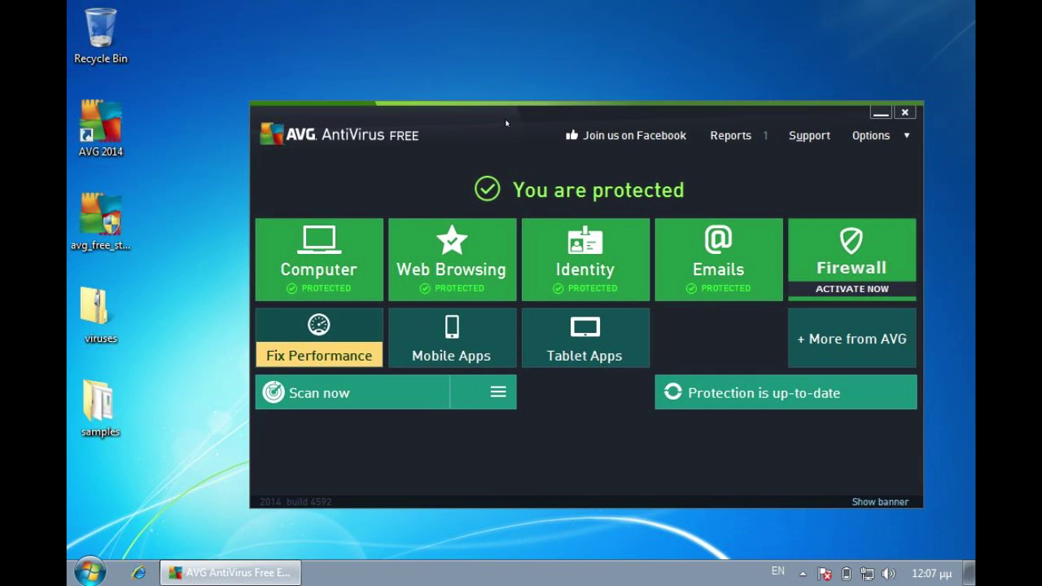